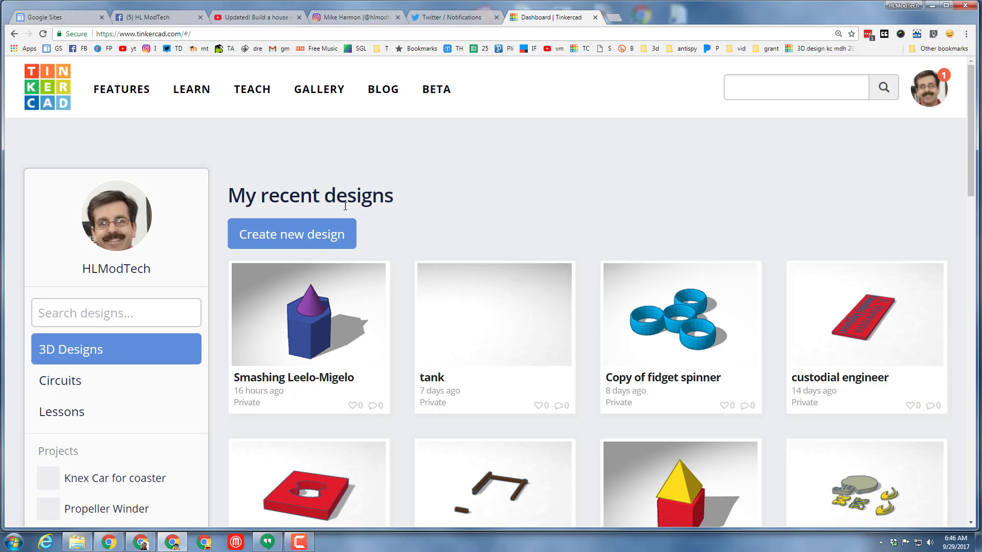
Create a new 3D design and name it "House mdh".
{"action": "left_click", "coordinate": [302, 241]}
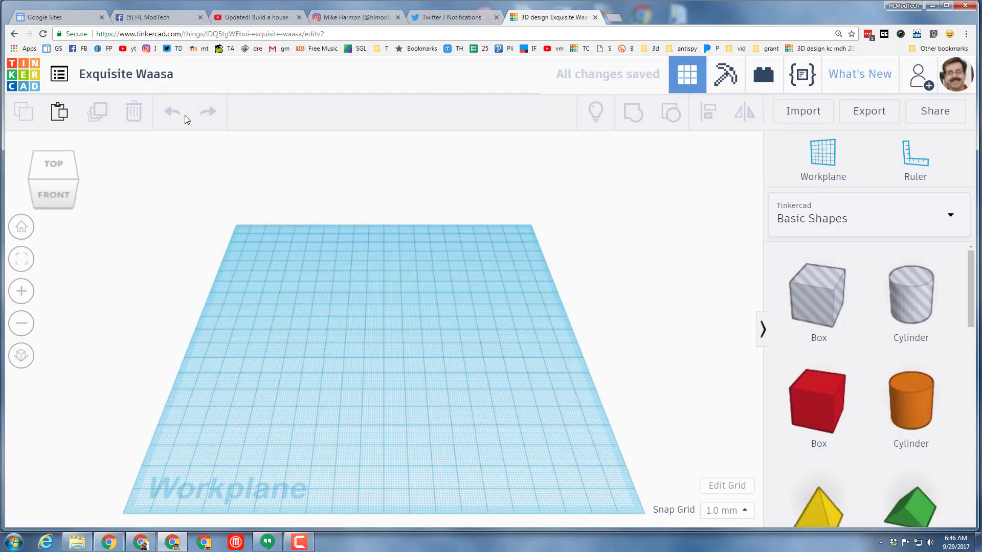
{"action": "left_click", "coordinate": [121, 77]}
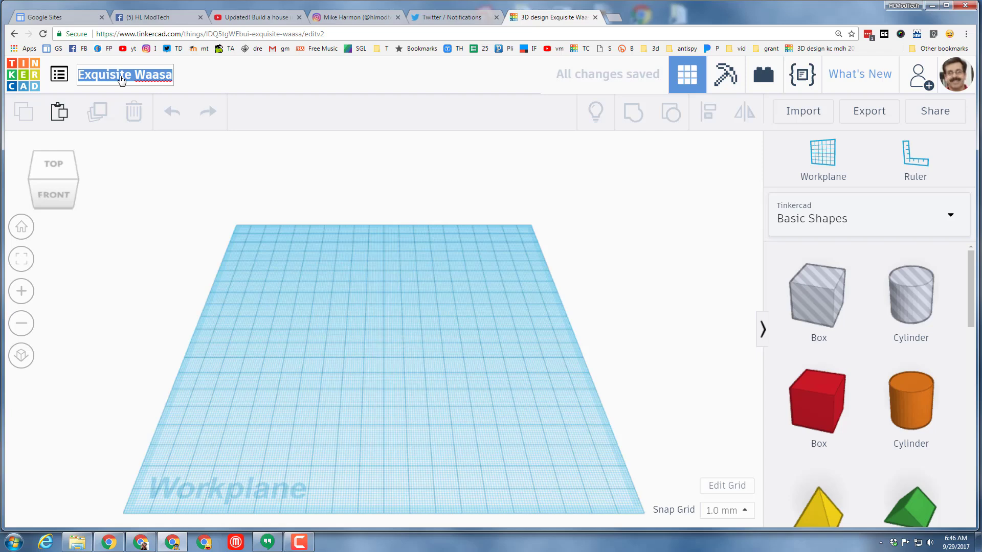
{"action": "type", "text": "House mdh"}
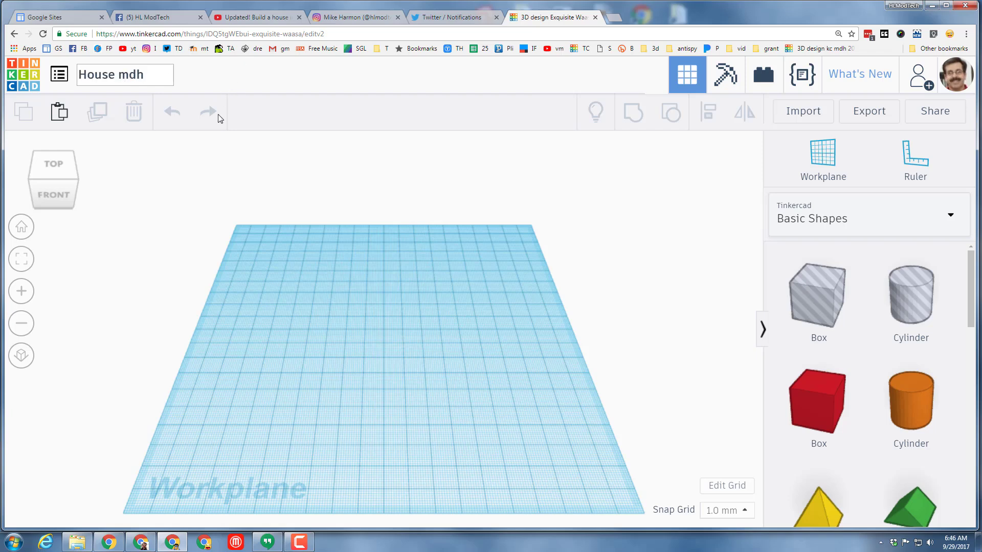
{"action": "key", "text": "Return"}
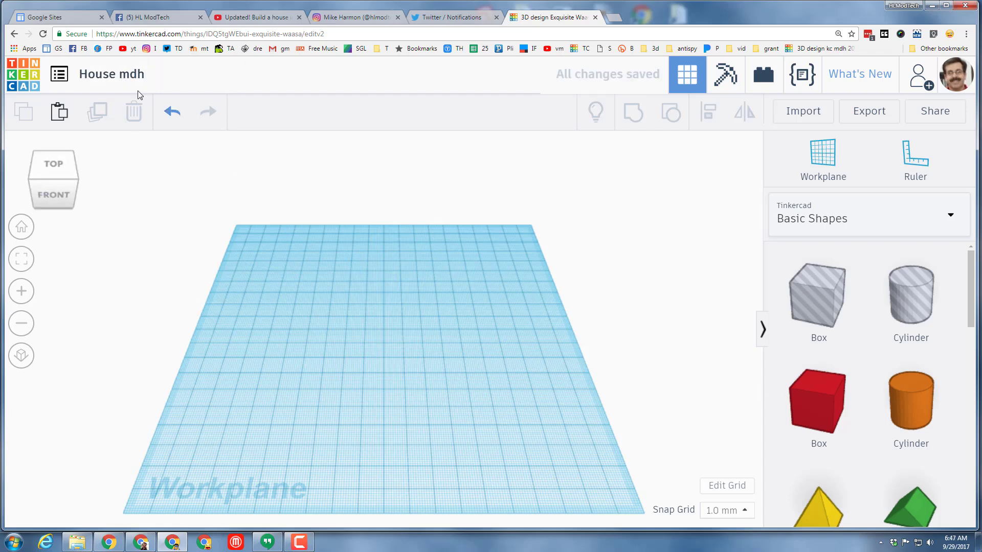
Place a solid red box near the middle of the workplane and set its footprint to 60 mm by 40 mm.
{"action": "left_click_drag", "start_coordinate": [794, 422], "coordinate": [357, 350]}
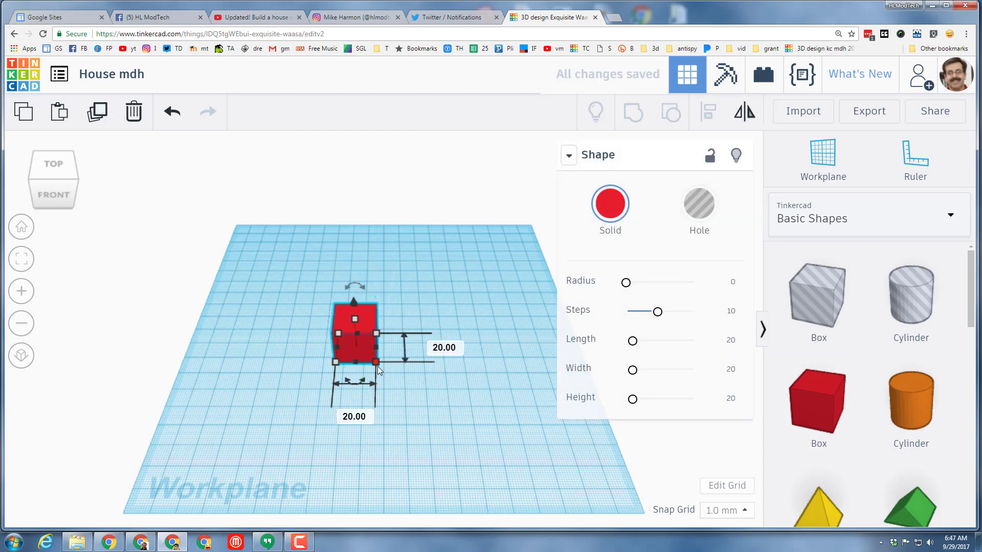
{"action": "left_click", "coordinate": [366, 419]}
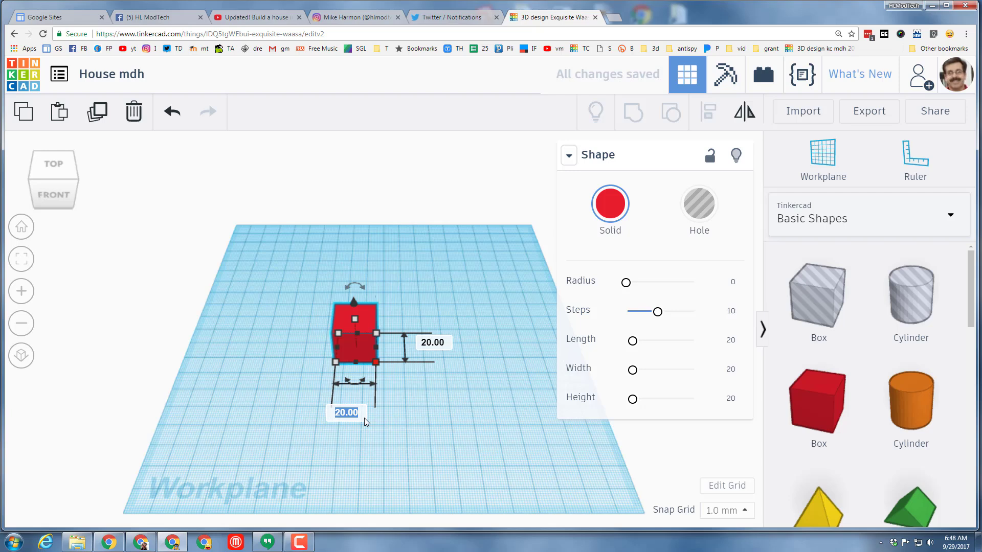
{"action": "key", "text": "Return"}
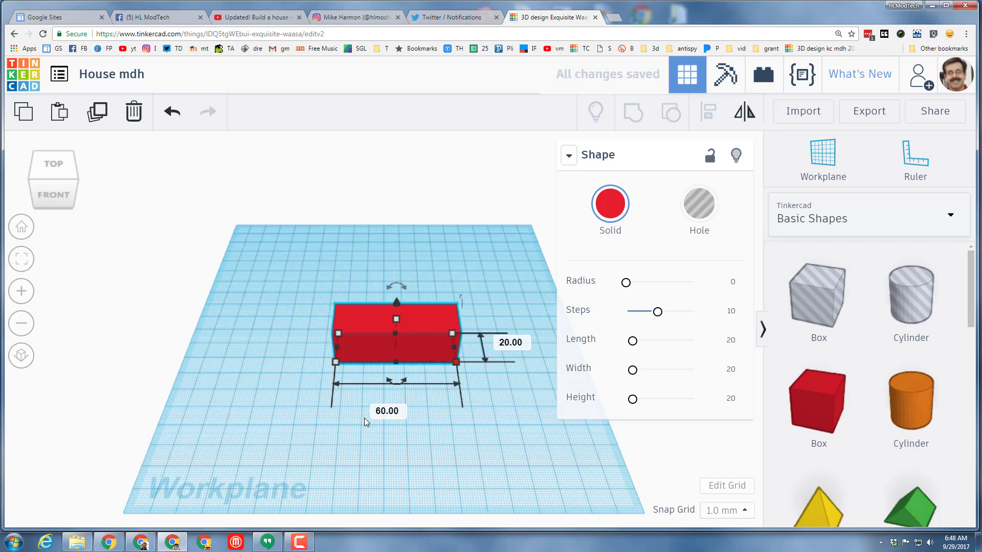
{"action": "left_click", "coordinate": [505, 345]}
{"action": "type", "text": "40"}
{"action": "key", "text": "Return"}
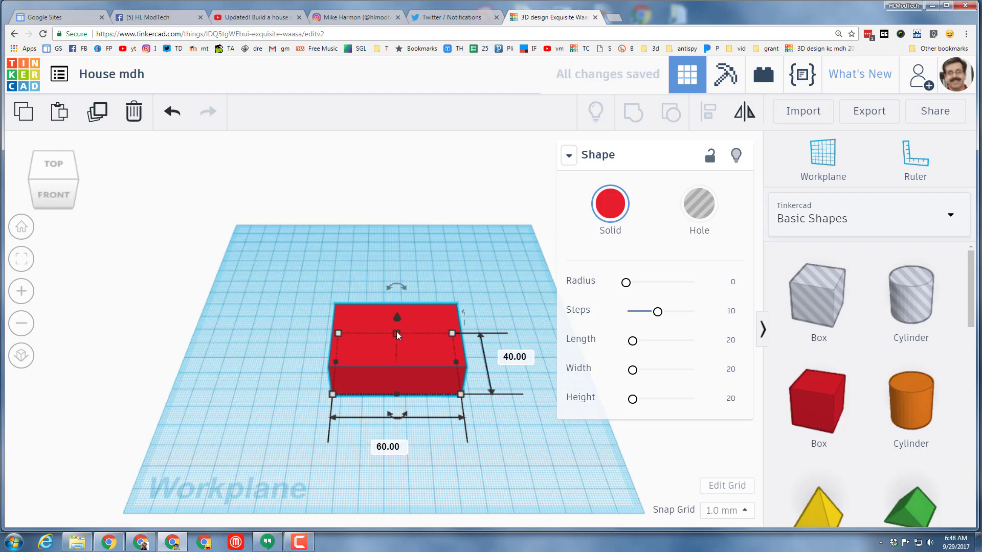
Set the red box's height to 30 mm.
{"action": "mouse_move", "coordinate": [397, 334]}
{"action": "left_click", "coordinate": [457, 344]}
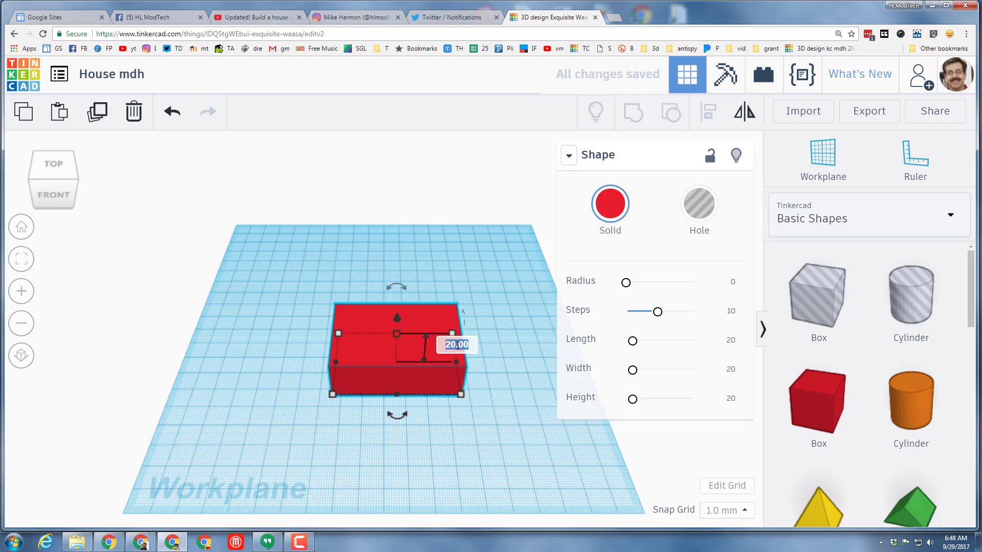
{"action": "type", "text": "30"}
{"action": "key", "text": "Return"}
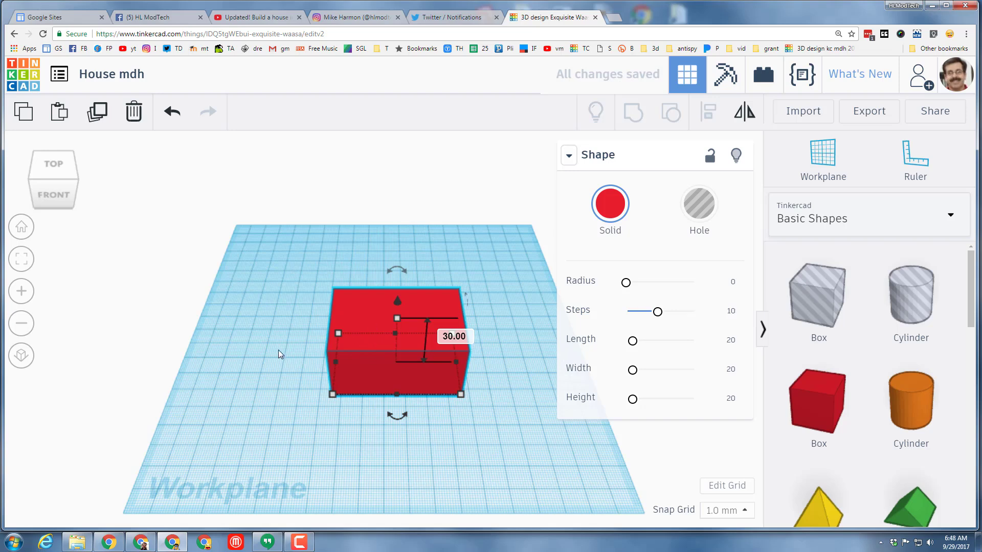
Duplicate the box with the copy shifted slightly forward and to the right, and turn the copy into a hole.
{"action": "key", "text": "ctrl+d"}
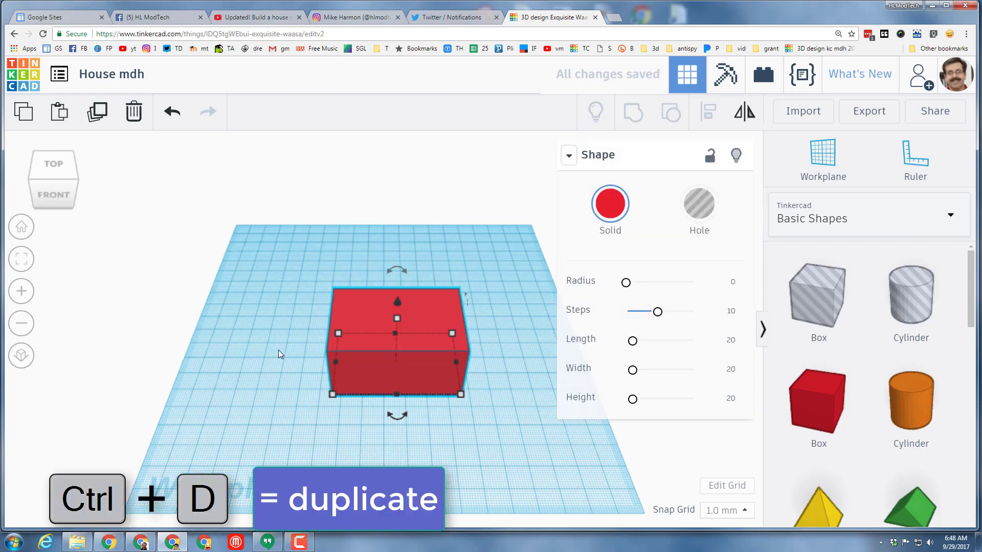
{"action": "key", "text": "Down"}
{"action": "key", "text": "Down"}
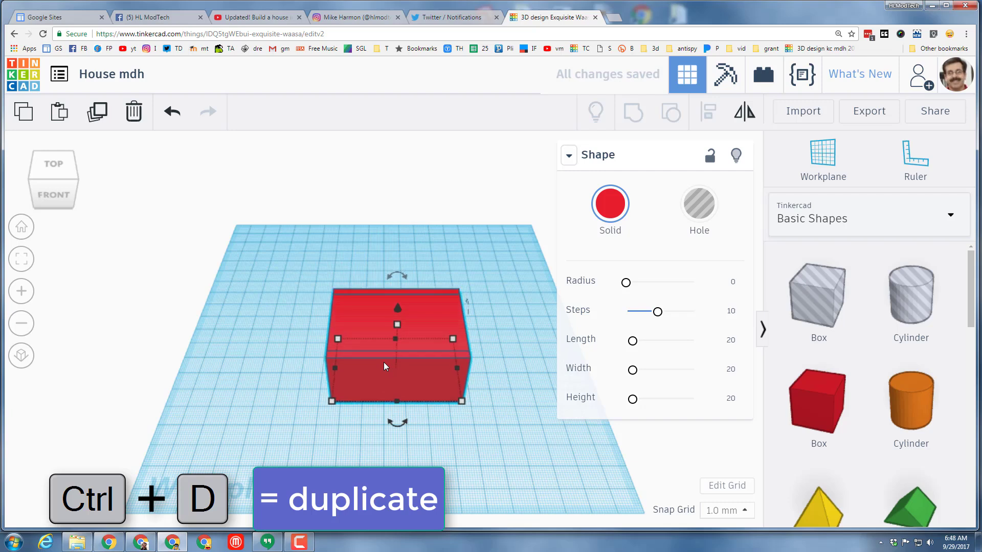
{"action": "key", "text": "Right"}
{"action": "key", "text": "Right"}
{"action": "key", "text": "Right"}
{"action": "key", "text": "Down"}
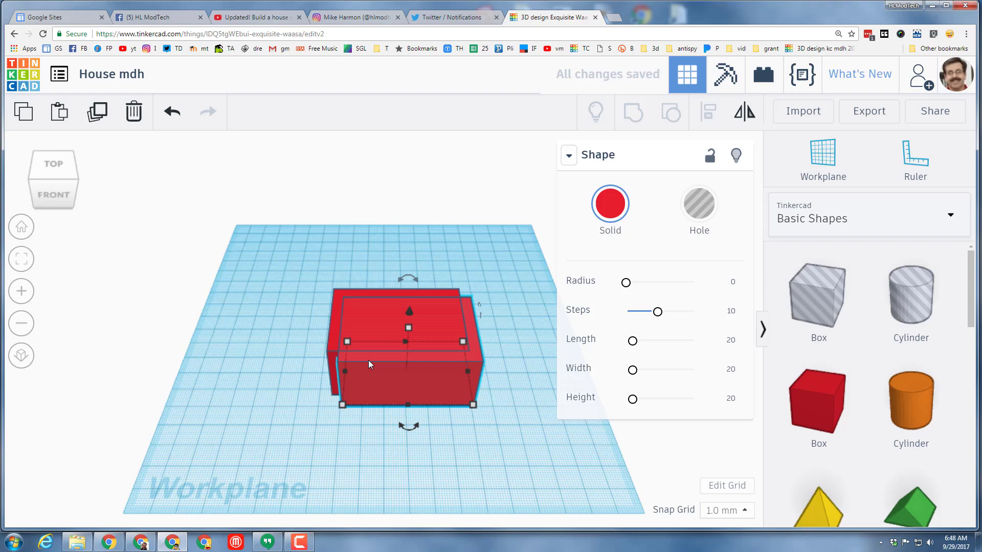
{"action": "left_click", "coordinate": [696, 214]}
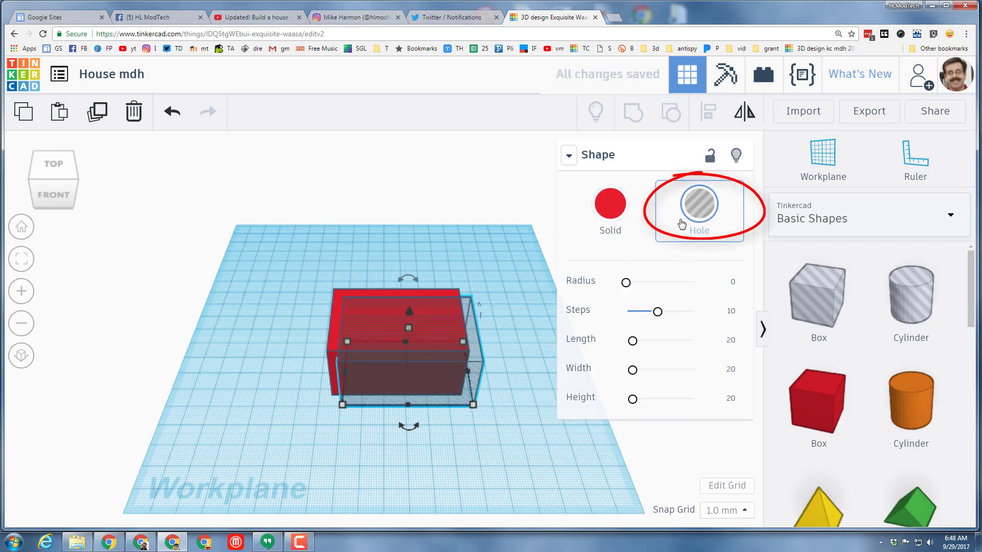
Set the hole box's footprint to 56 mm by 36 mm.
{"action": "left_click", "coordinate": [474, 405]}
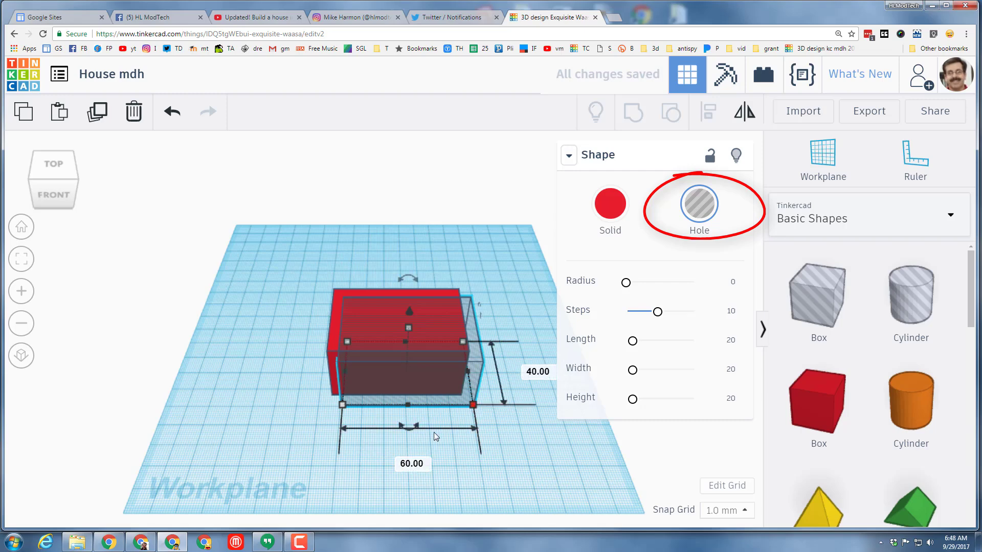
{"action": "left_click", "coordinate": [413, 466]}
{"action": "type", "text": "56"}
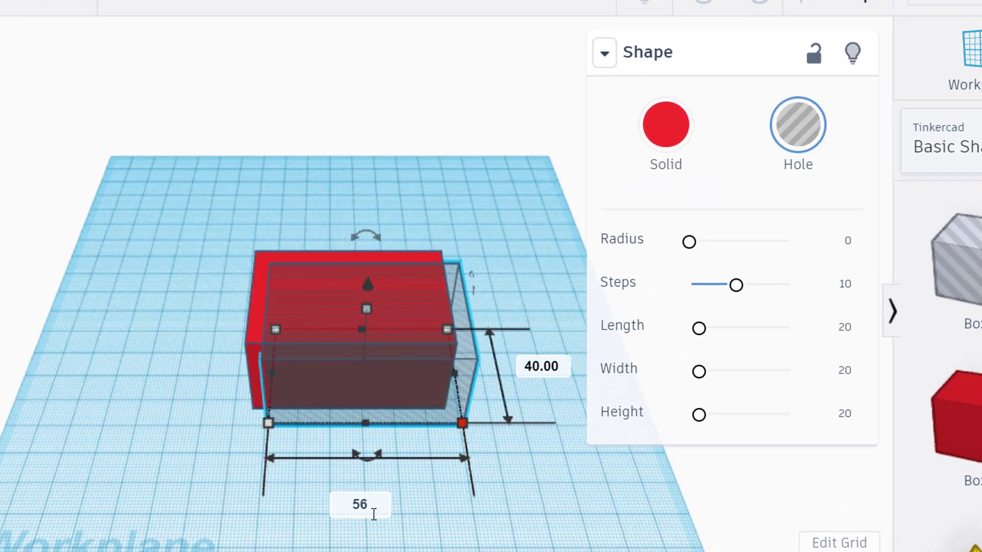
{"action": "key", "text": "Return"}
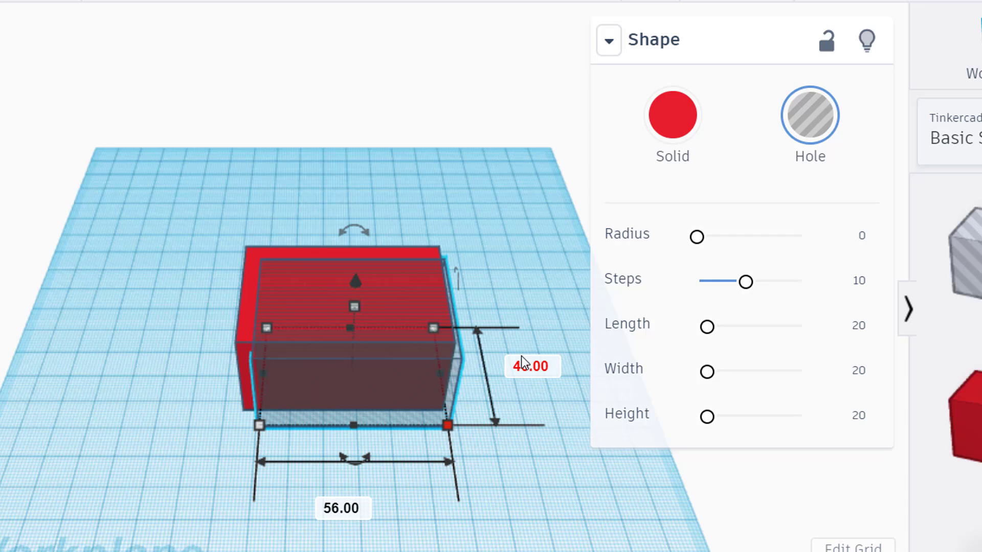
{"action": "left_click", "coordinate": [530, 372]}
{"action": "type", "text": "36"}
{"action": "key", "text": "Return"}
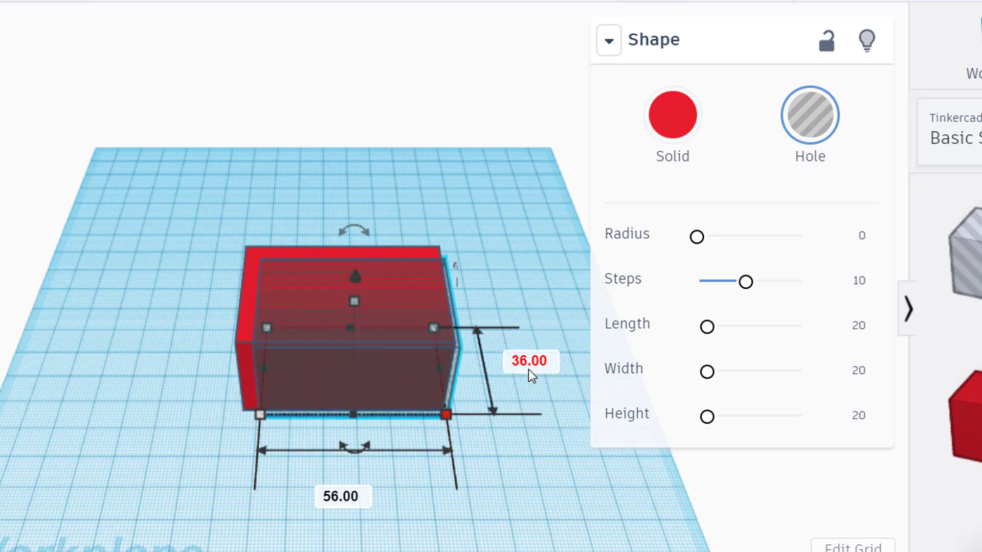
Align the solid box and the hole box on their centres in both horizontal directions.
{"action": "left_click", "coordinate": [127, 201]}
{"action": "left_click_drag", "start_coordinate": [499, 448], "coordinate": [566, 478]}
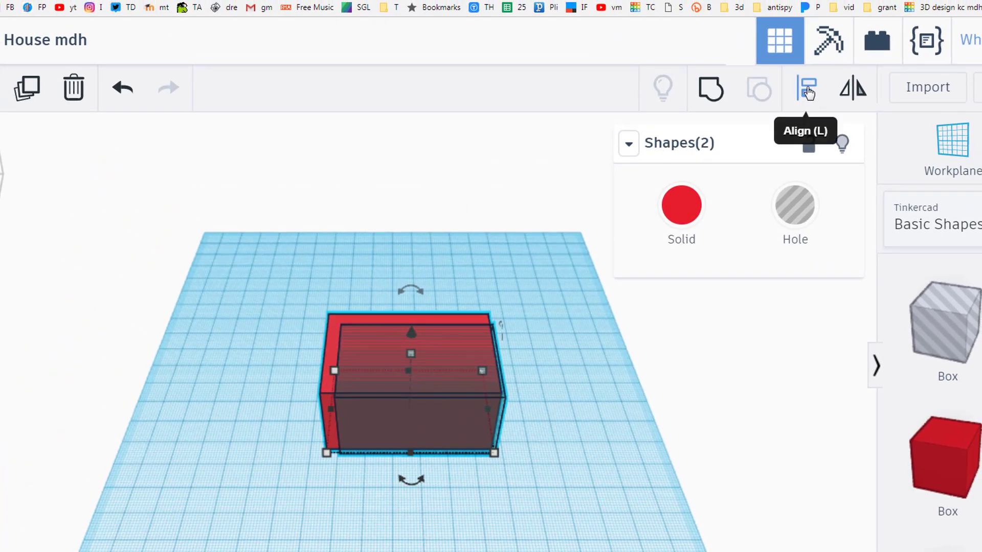
{"action": "left_click", "coordinate": [808, 92]}
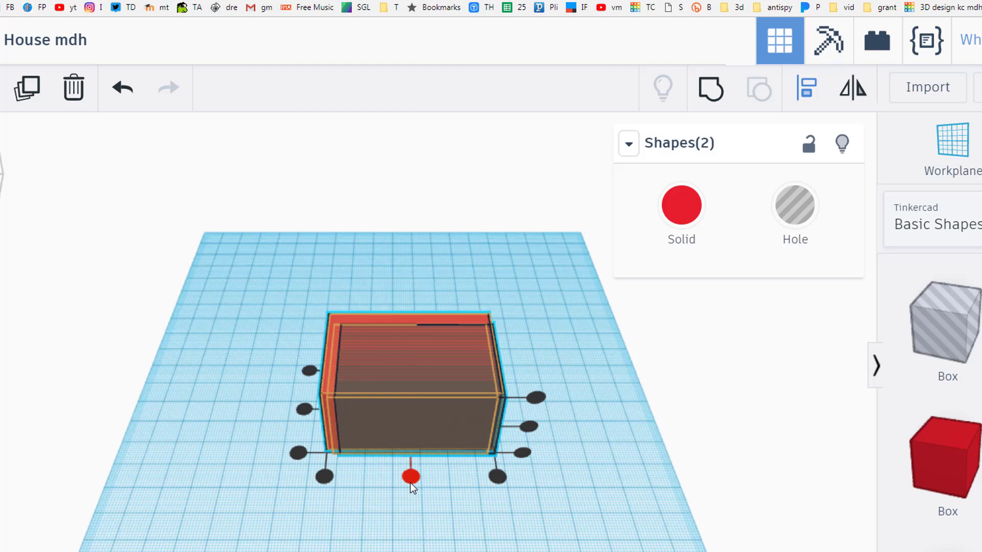
{"action": "left_click", "coordinate": [411, 478]}
{"action": "left_click", "coordinate": [306, 409]}
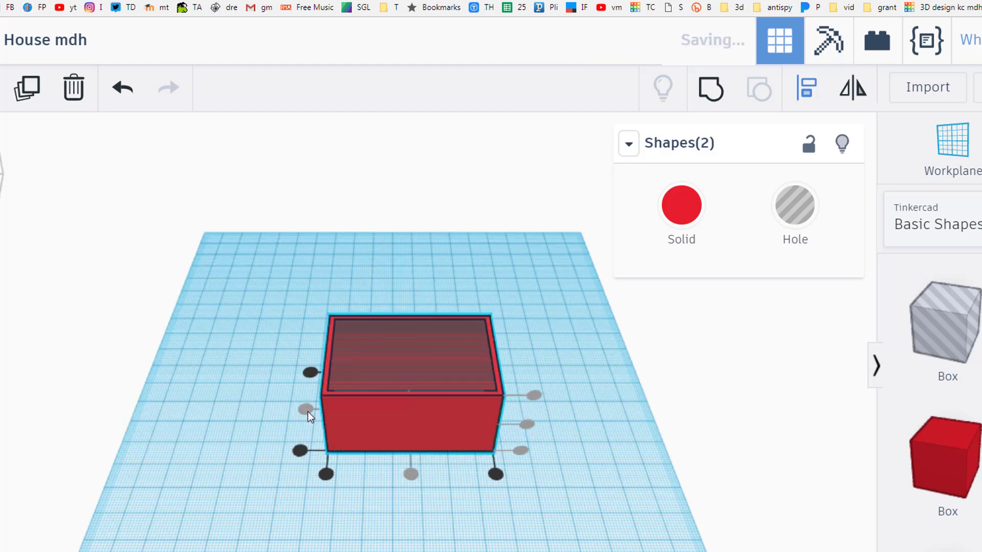
Group the solid box with the centred hole box to hollow it out into four house walls.
{"action": "left_click", "coordinate": [243, 475]}
{"action": "left_click_drag", "start_coordinate": [222, 324], "coordinate": [486, 498]}
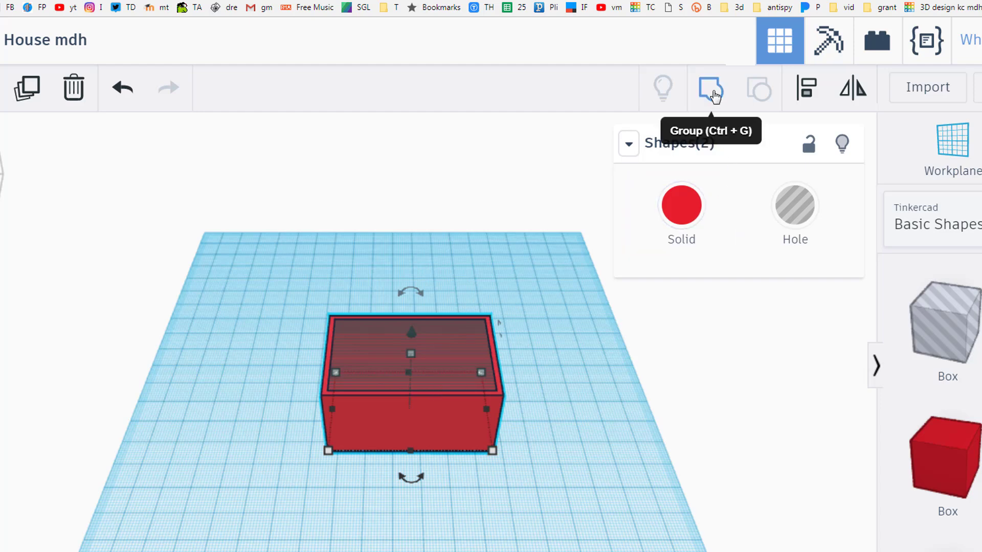
{"action": "left_click", "coordinate": [713, 94]}
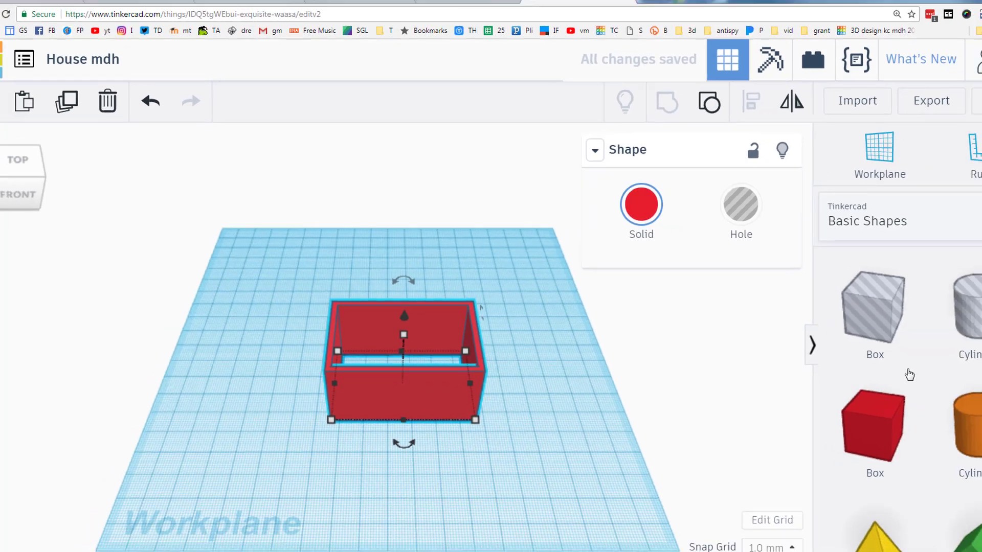
Place a hole box across the front wall for a doorway and narrow it to 11 mm.
{"action": "left_click_drag", "start_coordinate": [873, 308], "coordinate": [382, 392]}
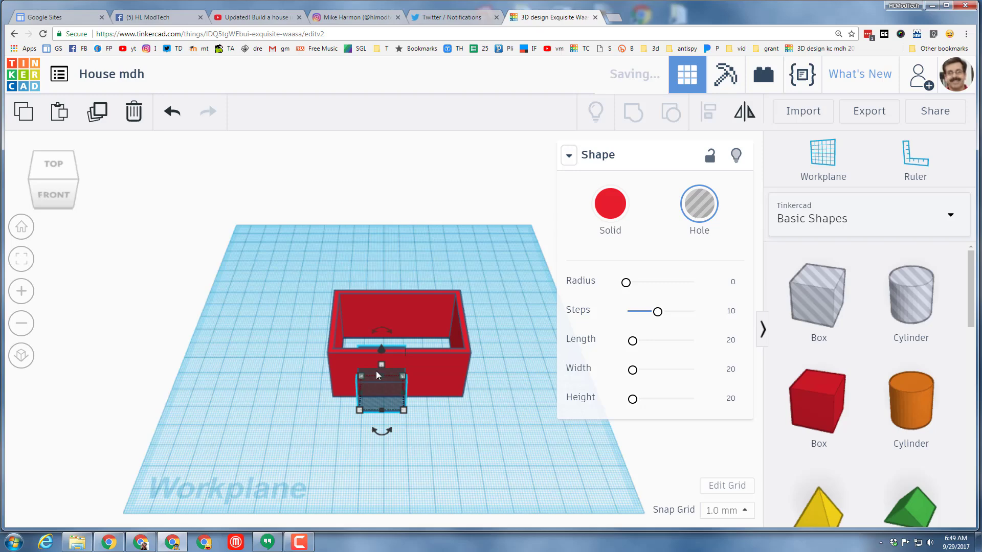
{"action": "left_click", "coordinate": [53, 165]}
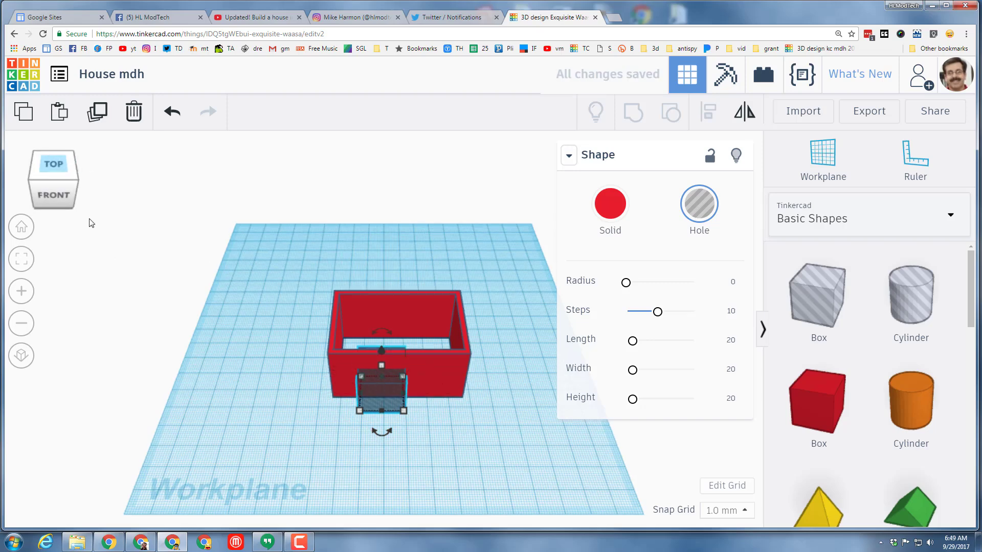
{"action": "key", "text": "Down"}
{"action": "key", "text": "Down"}
{"action": "key", "text": "Down"}
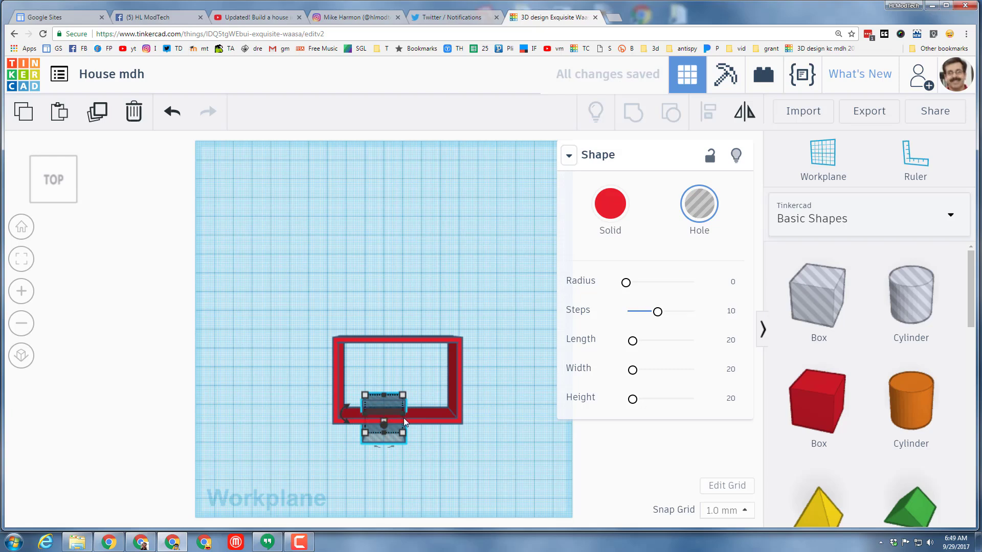
{"action": "left_click_drag", "start_coordinate": [403, 415], "coordinate": [385, 416]}
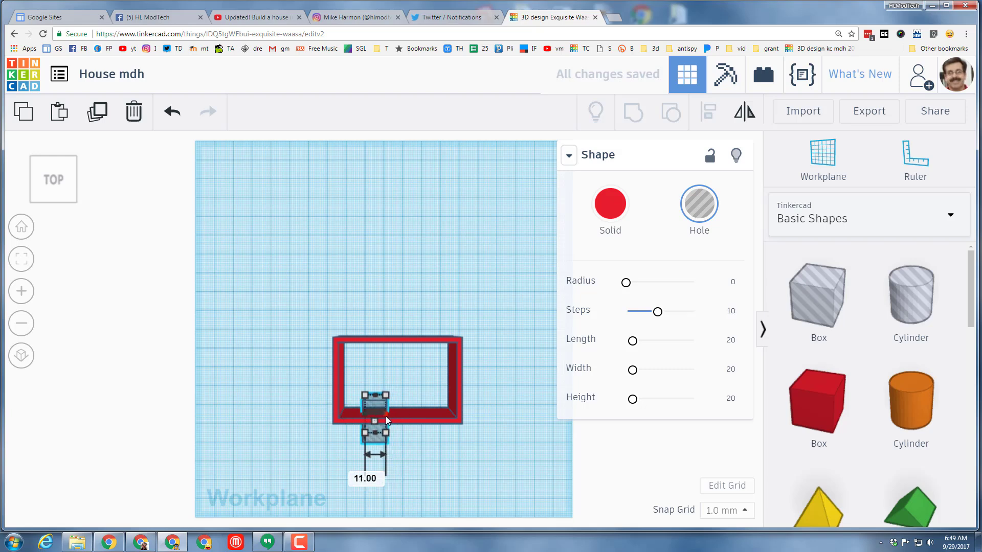
Group the doorway hole with the house walls to cut the door opening in the front wall.
{"action": "left_click", "coordinate": [48, 201]}
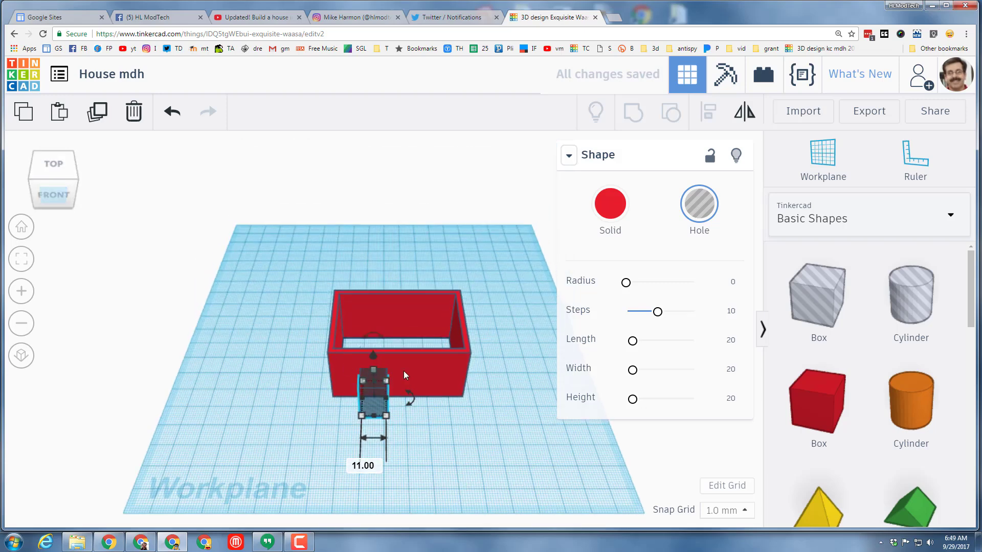
{"action": "left_click_drag", "start_coordinate": [274, 327], "coordinate": [401, 425]}
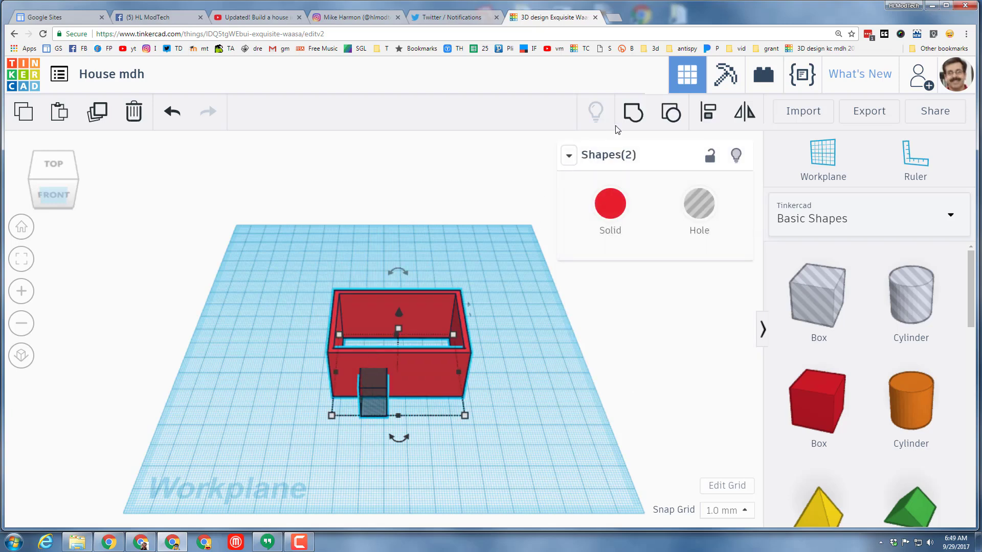
{"action": "left_click", "coordinate": [630, 113]}
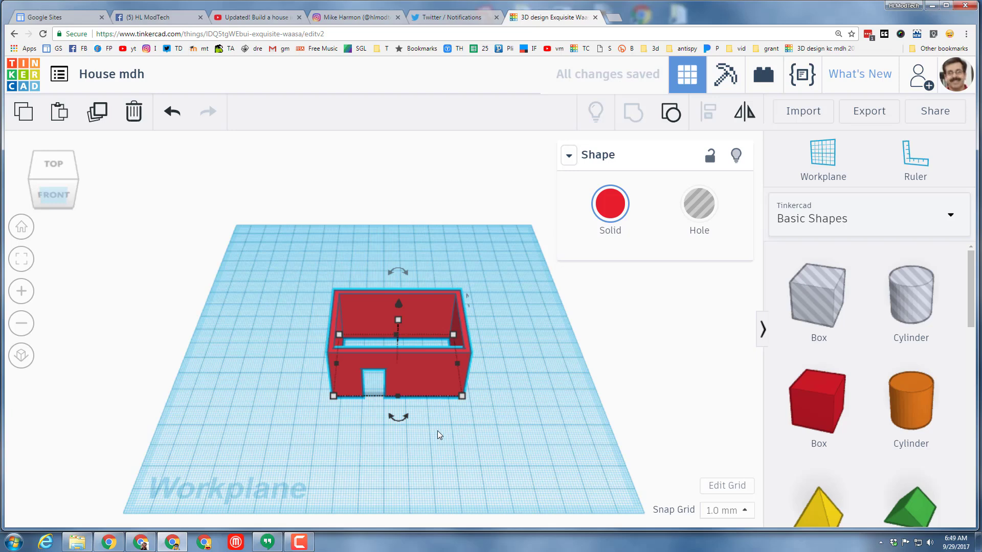
Set the workplane on the front wall and place a 13 by 15 mm window hole box through it beside the doorway.
{"action": "key", "text": "w"}
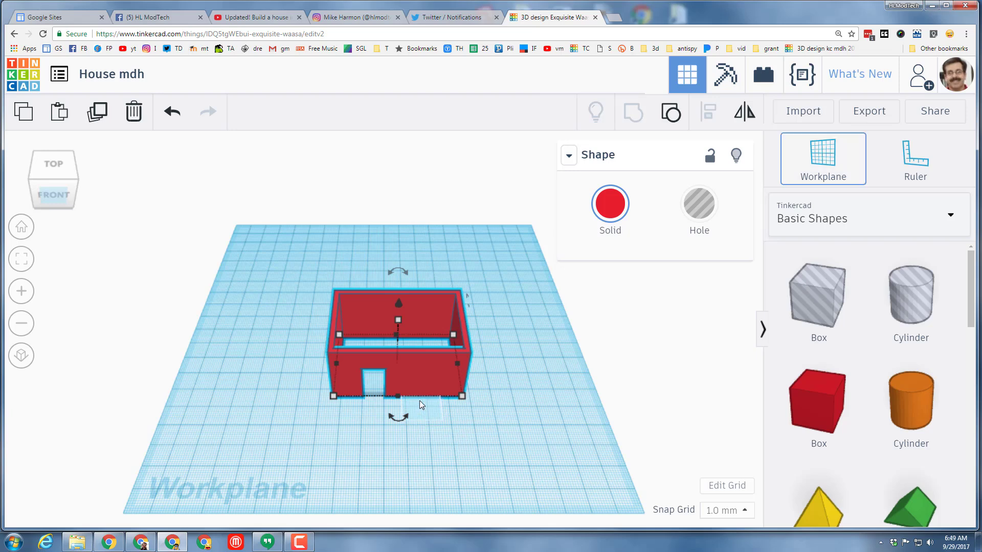
{"action": "left_click", "coordinate": [424, 375]}
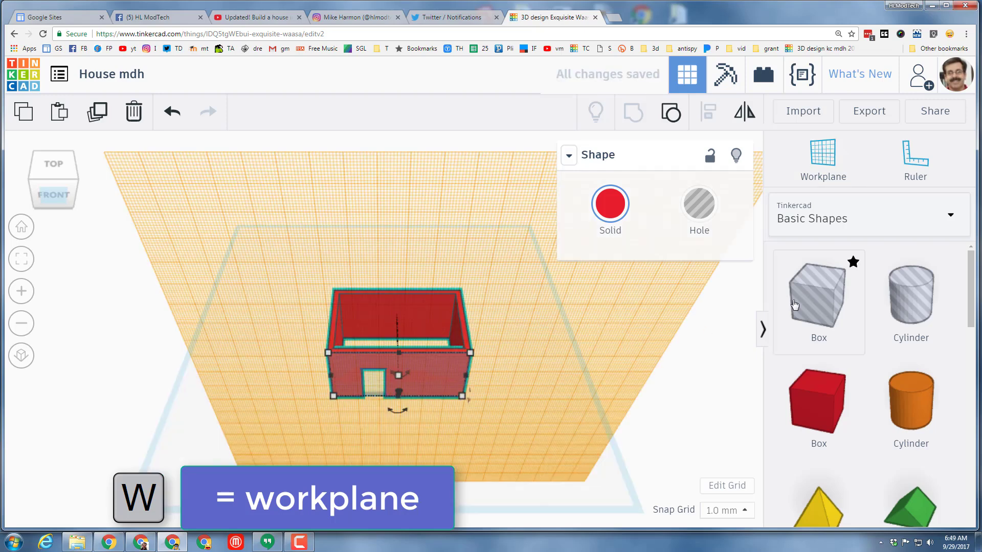
{"action": "left_click_drag", "start_coordinate": [778, 307], "coordinate": [422, 377]}
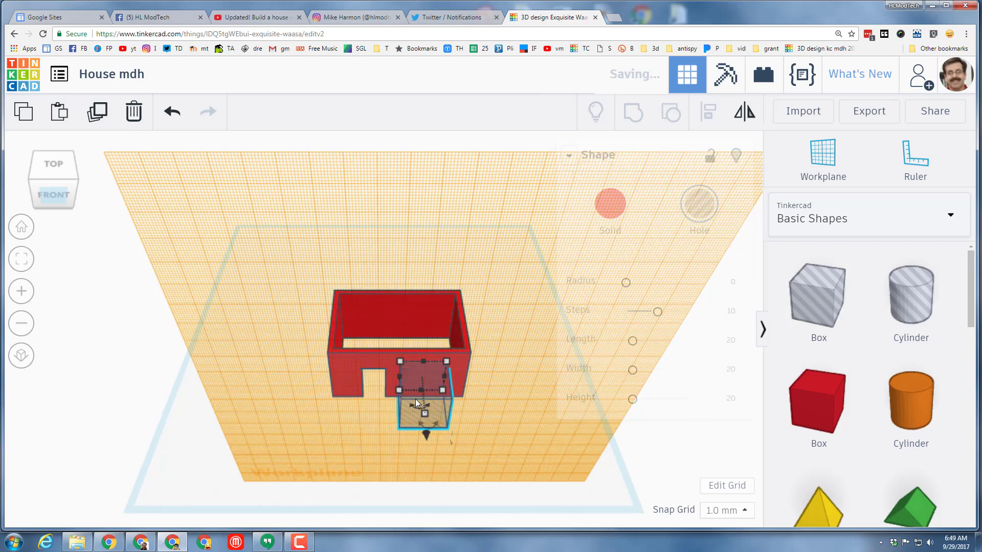
{"action": "left_click_drag", "start_coordinate": [426, 436], "coordinate": [428, 383]}
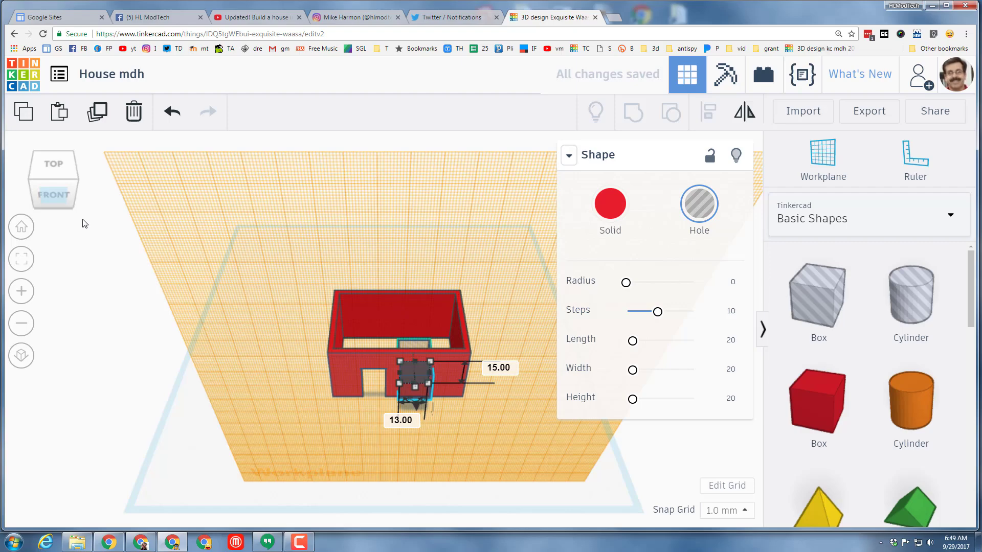
{"action": "left_click", "coordinate": [50, 197]}
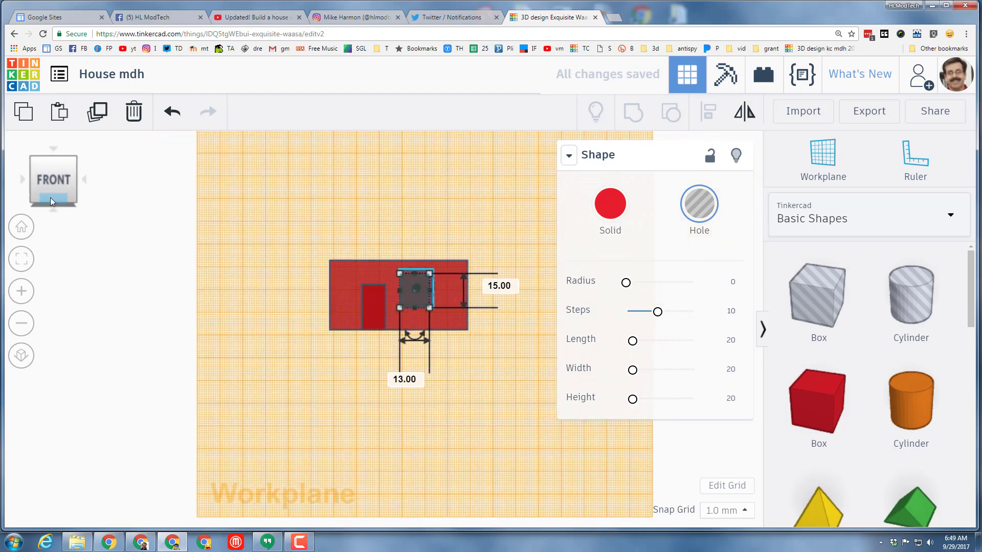
{"action": "left_click", "coordinate": [54, 159]}
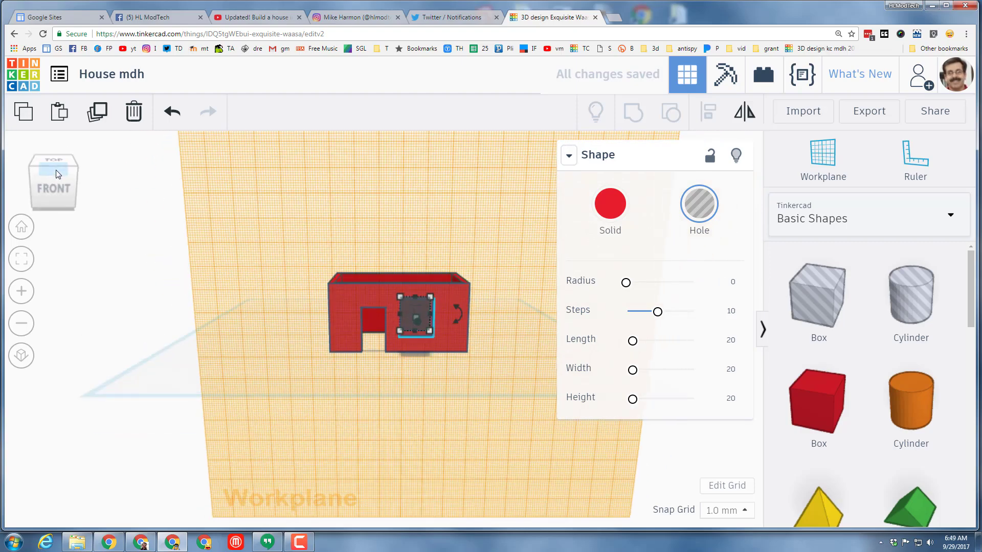
{"action": "left_click", "coordinate": [55, 169]}
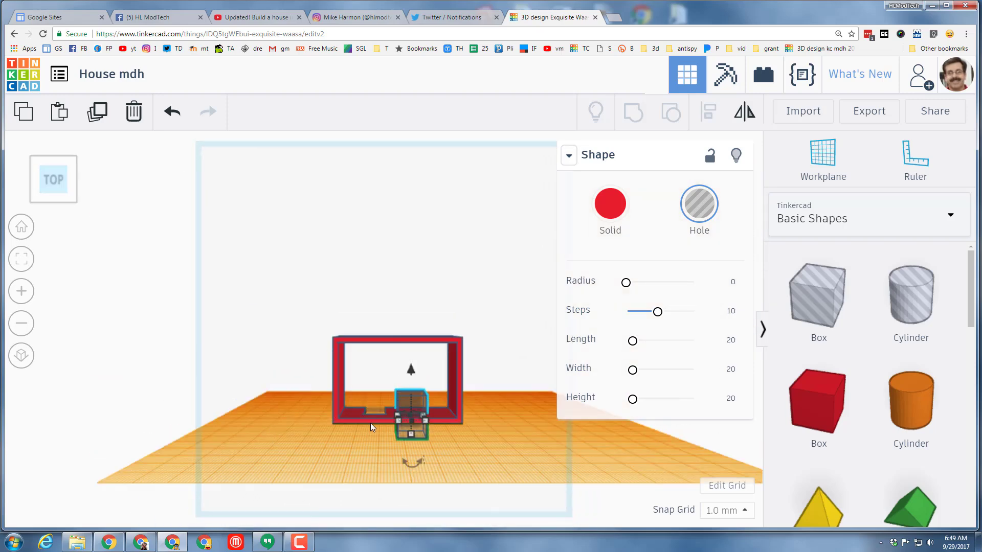
Return the workplane to the base and group the window hole with the house walls to cut the opening.
{"action": "key", "text": "w"}
{"action": "left_click", "coordinate": [197, 363]}
{"action": "left_click_drag", "start_coordinate": [277, 362], "coordinate": [484, 462]}
{"action": "left_click", "coordinate": [635, 113]}
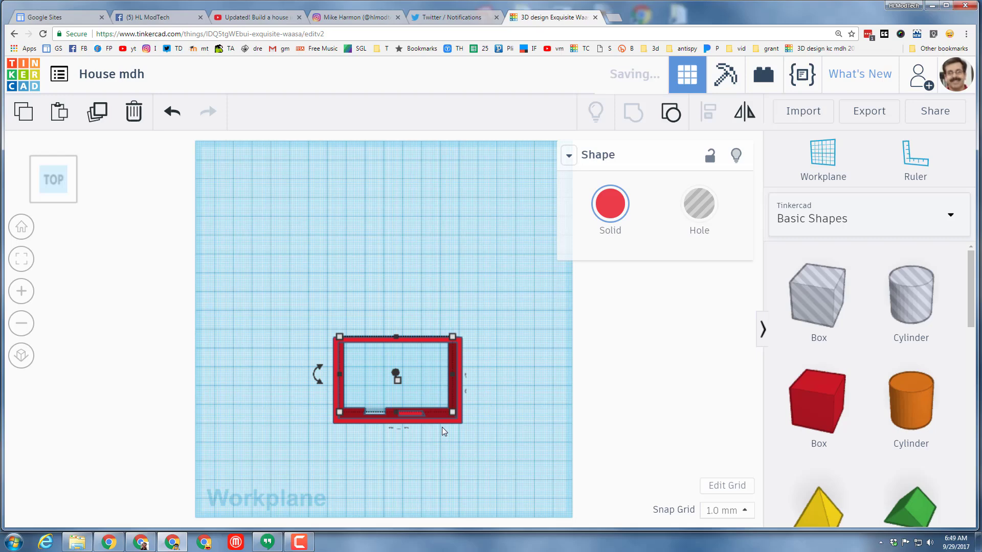
{"action": "left_click", "coordinate": [49, 201]}
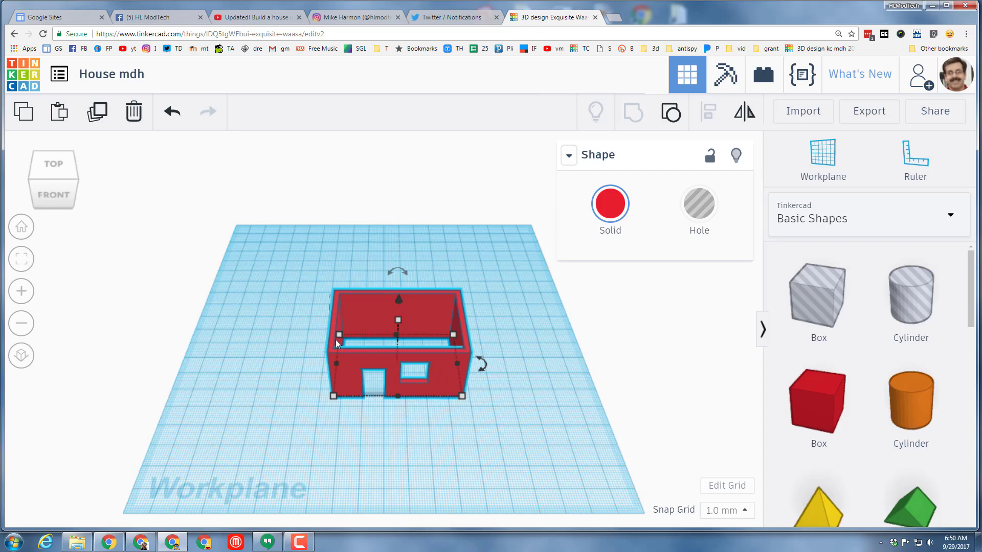
Set the workplane on top of the walls and place a green roof shape at their front corner by the doorway.
{"action": "key", "text": "w"}
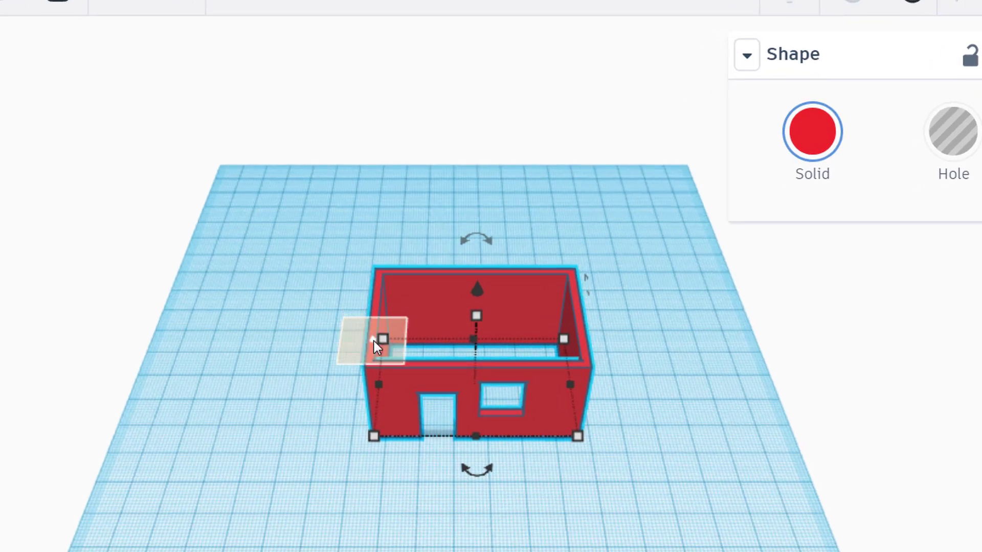
{"action": "left_click", "coordinate": [372, 342]}
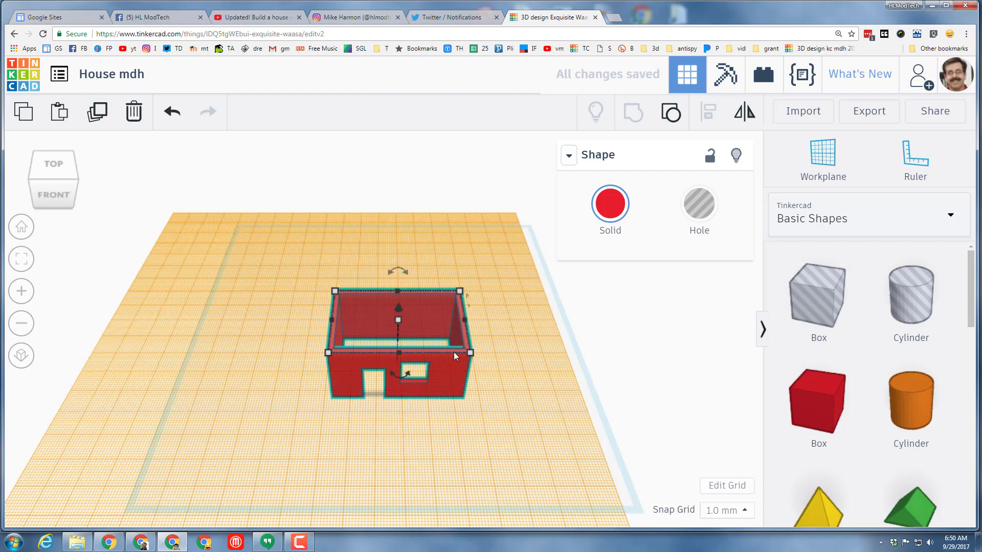
{"action": "left_click", "coordinate": [916, 501]}
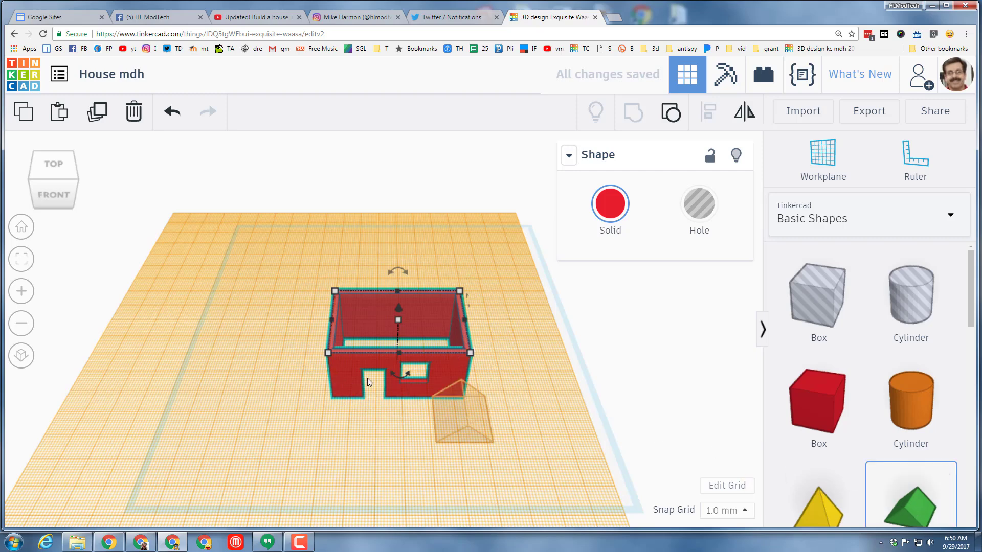
{"action": "left_click", "coordinate": [348, 329]}
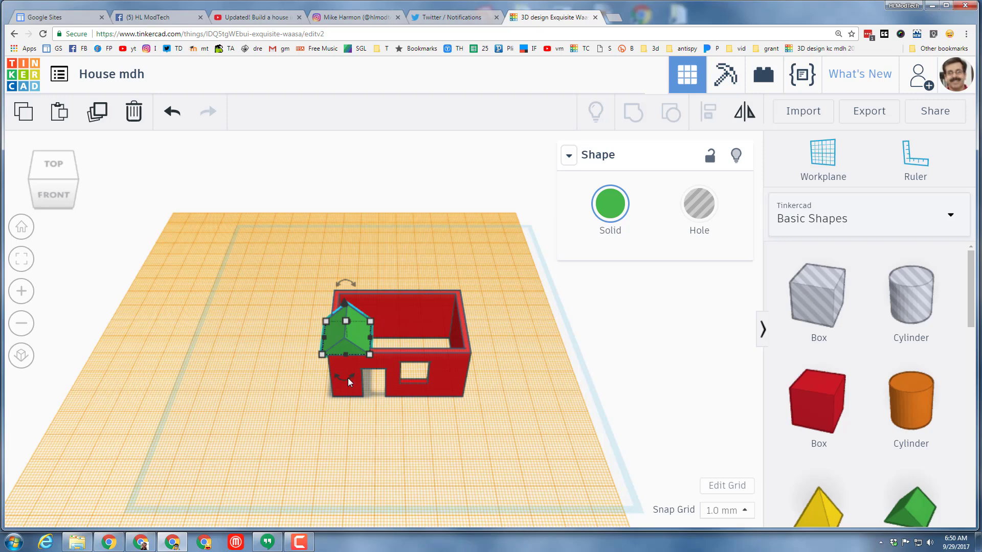
Rotate the green roof shape 90° horizontally so its ridge runs along the length of the house.
{"action": "left_click", "coordinate": [55, 164]}
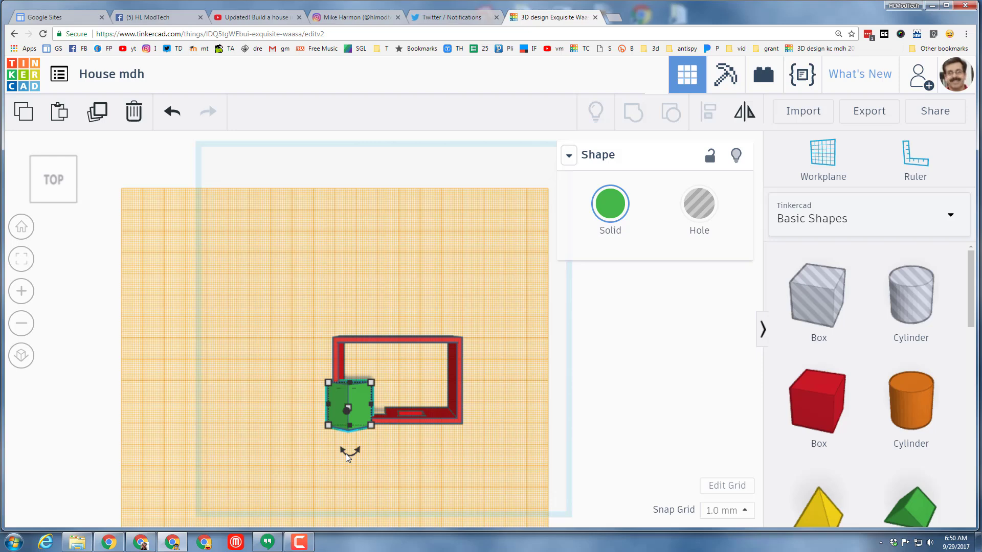
{"action": "left_click_drag", "start_coordinate": [346, 453], "coordinate": [345, 469]}
{"action": "right_click_drag", "start_coordinate": [361, 464], "coordinate": [347, 406]}
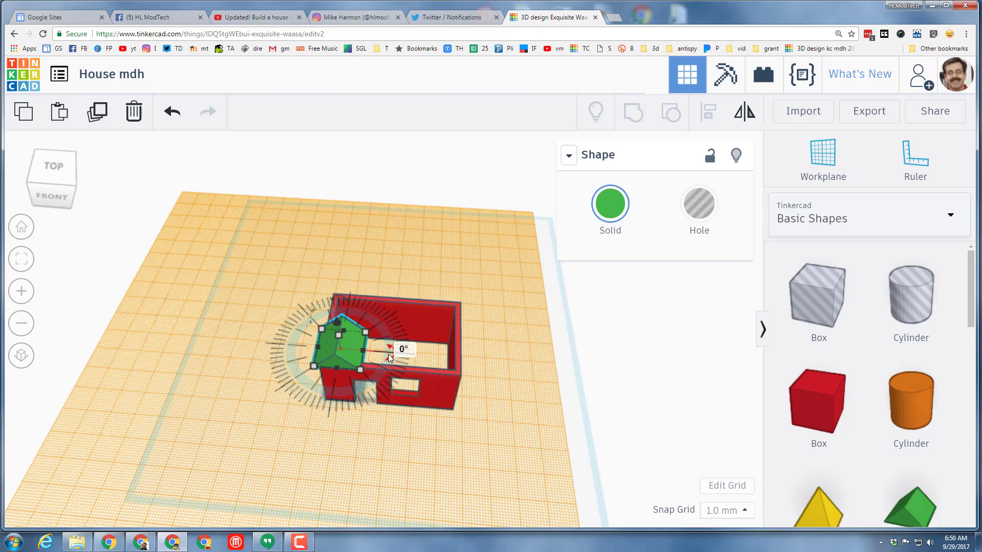
{"action": "left_click", "coordinate": [401, 350]}
{"action": "type", "text": "90"}
{"action": "key", "text": "Return"}
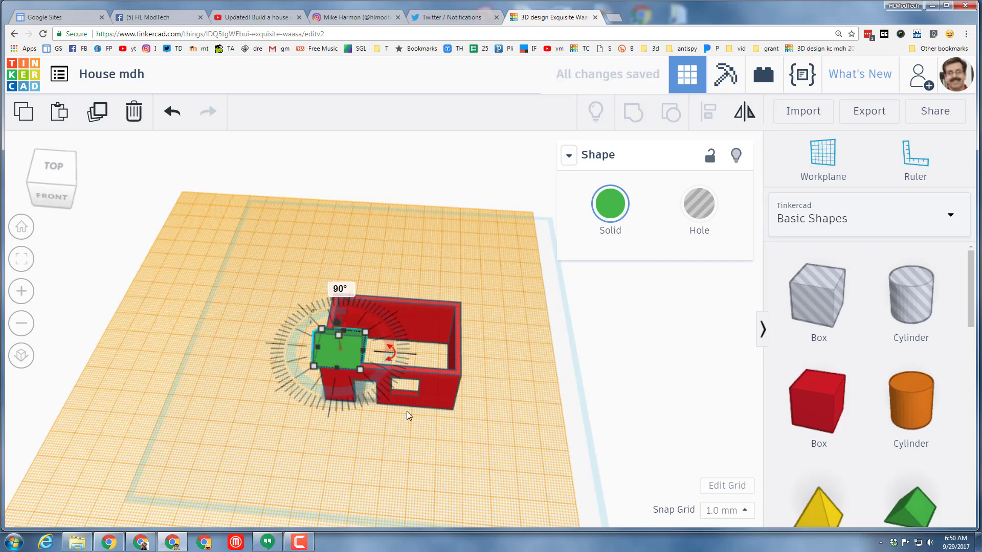
{"action": "left_click", "coordinate": [405, 410]}
Stretch the roof over the whole house to 69 mm long and 54 mm deep, overhanging the walls.
{"action": "left_click", "coordinate": [359, 352]}
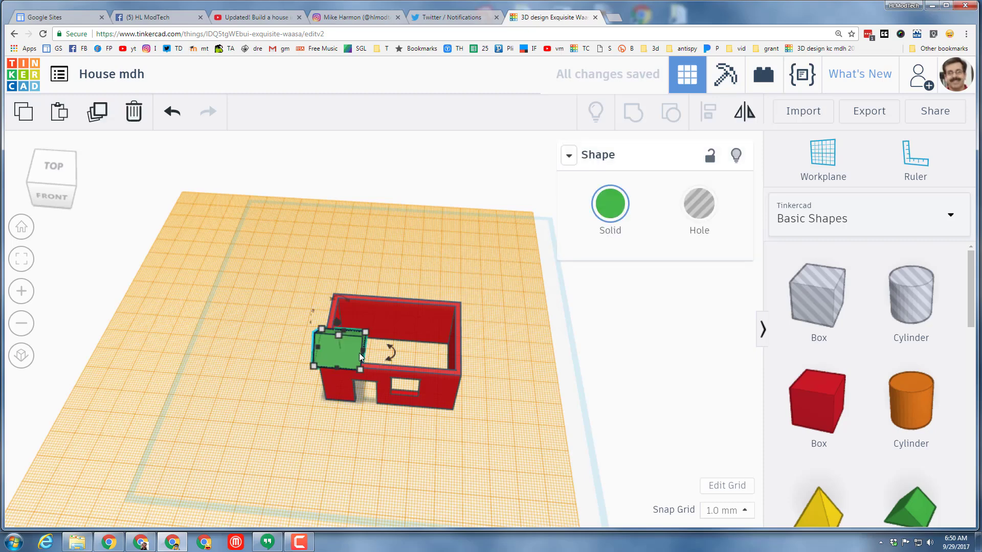
{"action": "left_click_drag", "start_coordinate": [359, 353], "coordinate": [458, 362]}
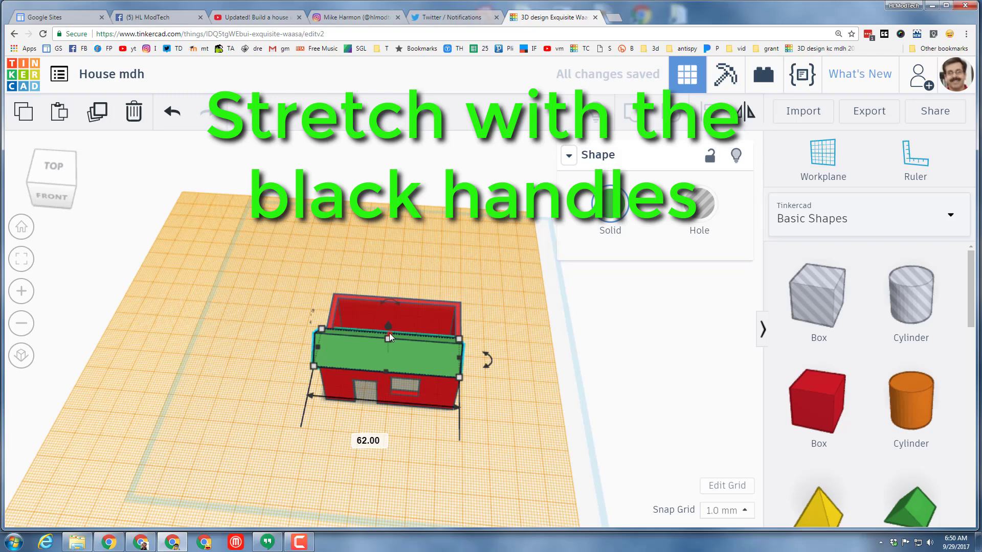
{"action": "left_click_drag", "start_coordinate": [389, 334], "coordinate": [397, 287]}
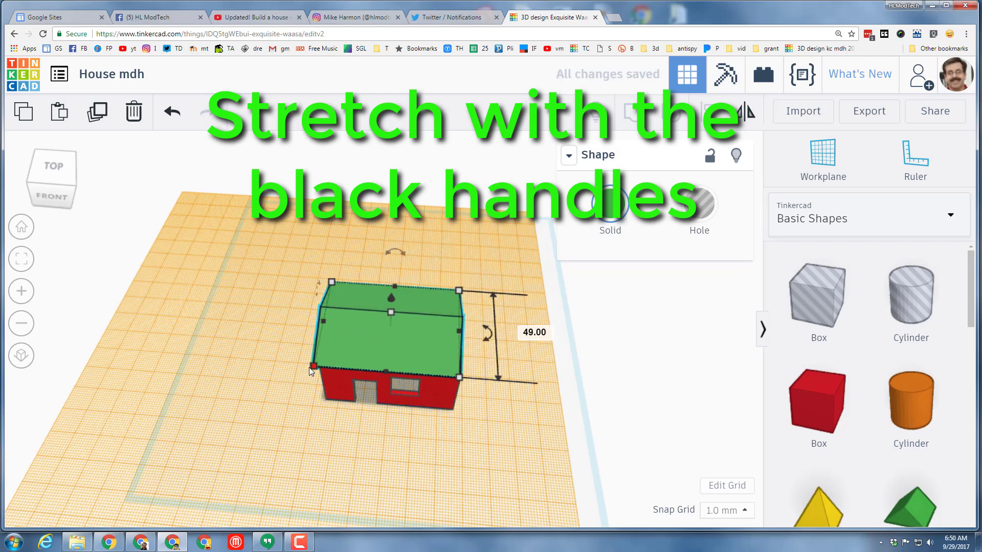
{"action": "left_click_drag", "start_coordinate": [310, 367], "coordinate": [296, 376]}
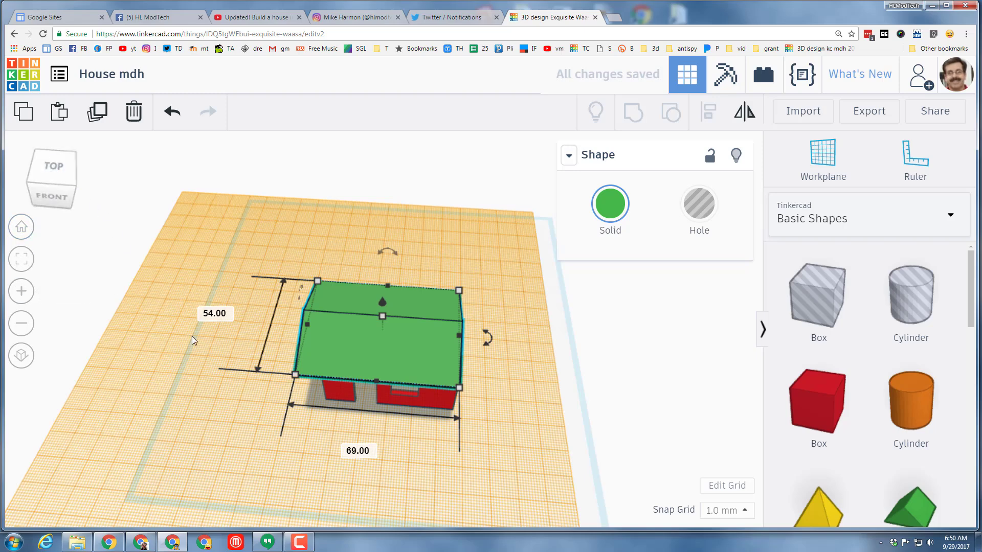
Return the workplane to the base and align the roof and walls on their centres in both horizontal directions.
{"action": "key", "text": "w"}
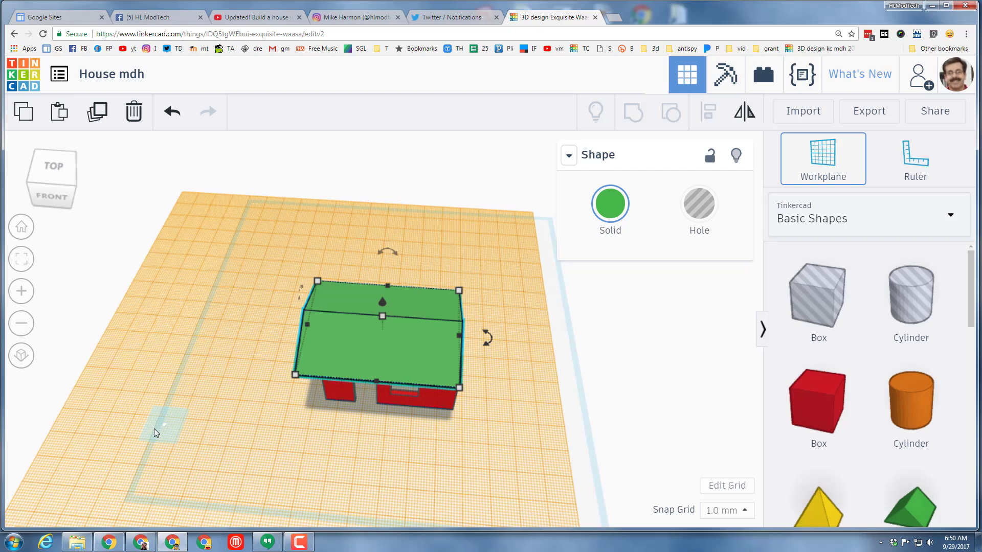
{"action": "left_click", "coordinate": [157, 431]}
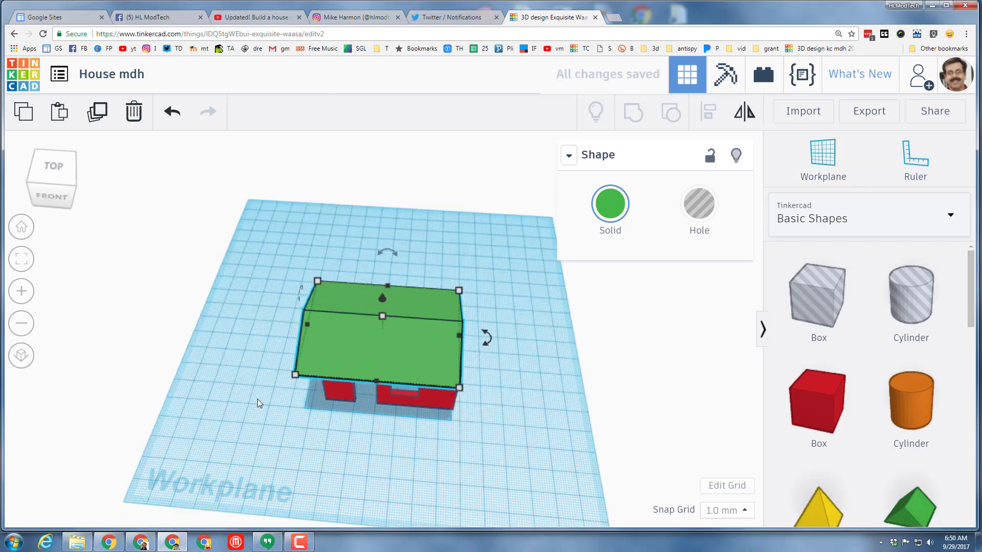
{"action": "left_click_drag", "start_coordinate": [235, 309], "coordinate": [444, 432]}
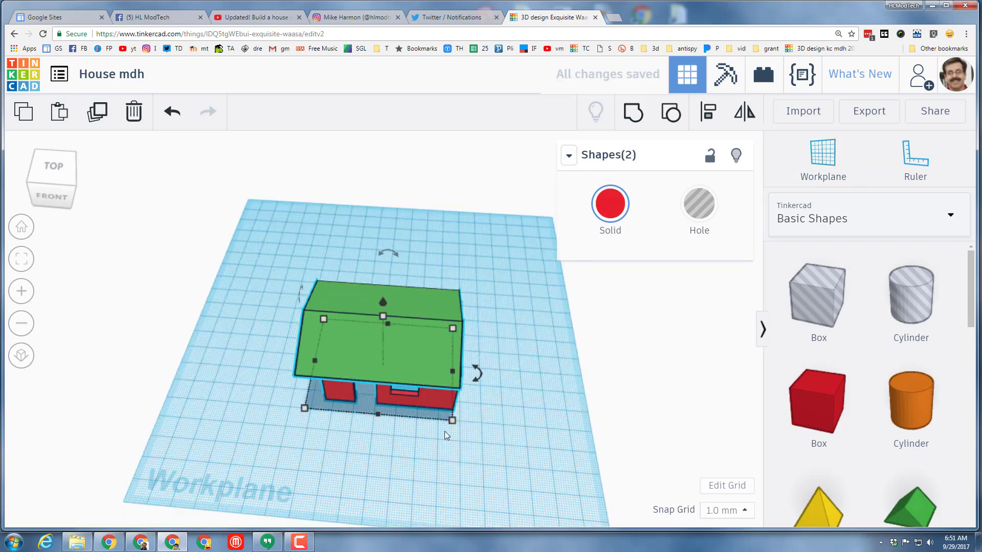
{"action": "left_click_drag", "start_coordinate": [232, 272], "coordinate": [509, 434]}
{"action": "left_click", "coordinate": [711, 119]}
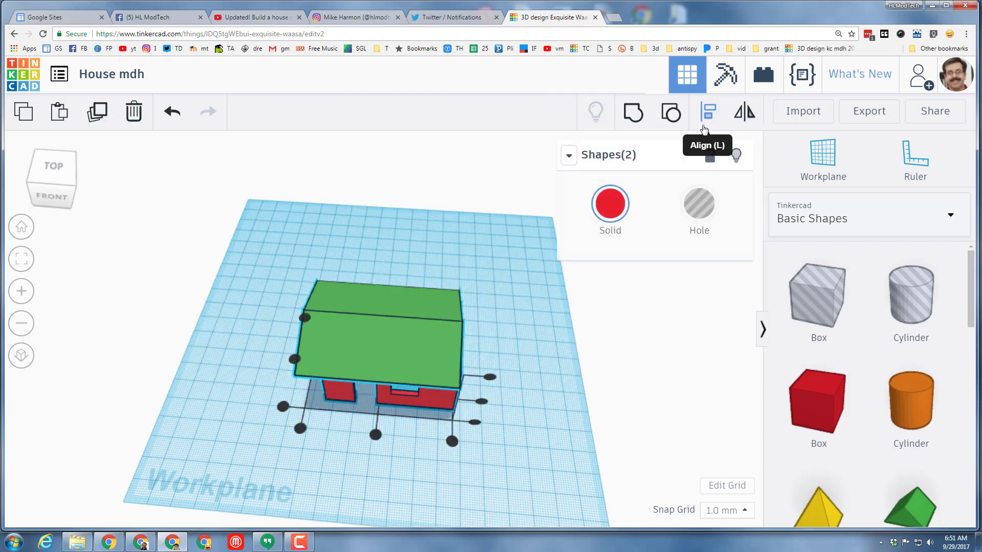
{"action": "left_click", "coordinate": [375, 435]}
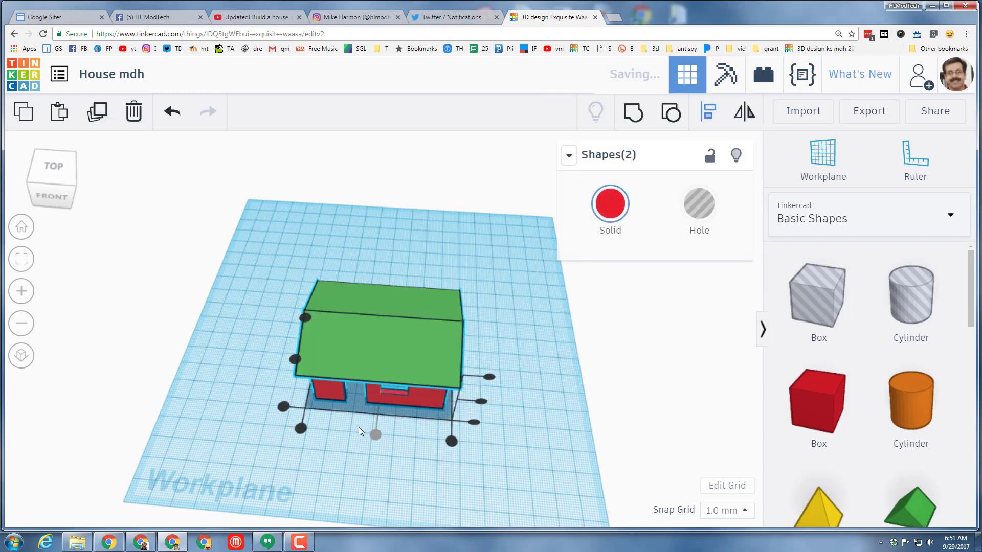
{"action": "left_click", "coordinate": [294, 358]}
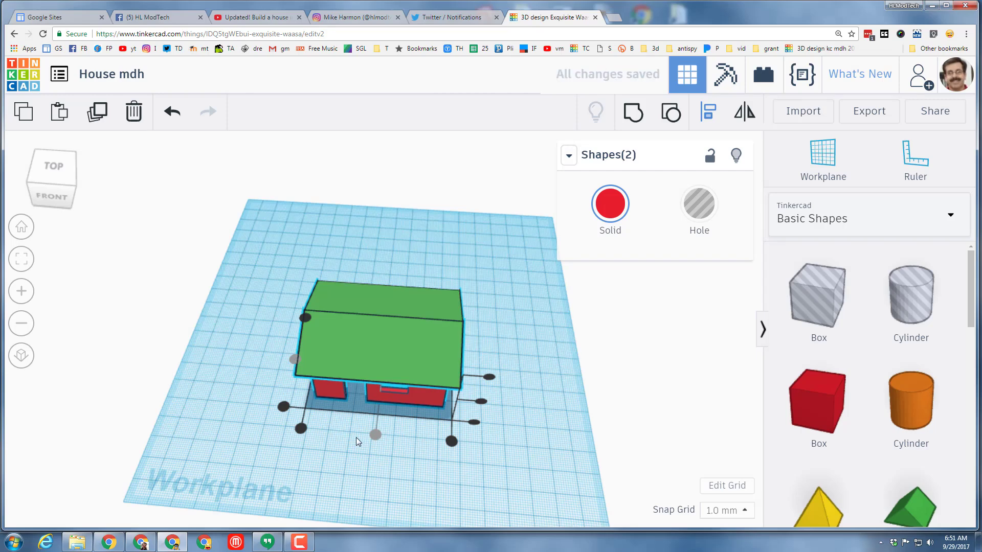
{"action": "left_click", "coordinate": [60, 194]}
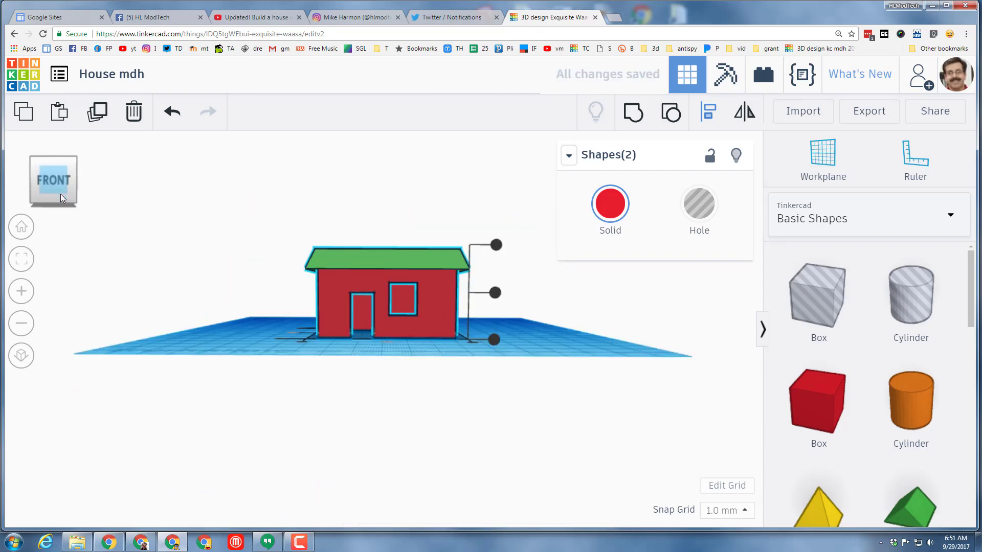
{"action": "left_click", "coordinate": [57, 158]}
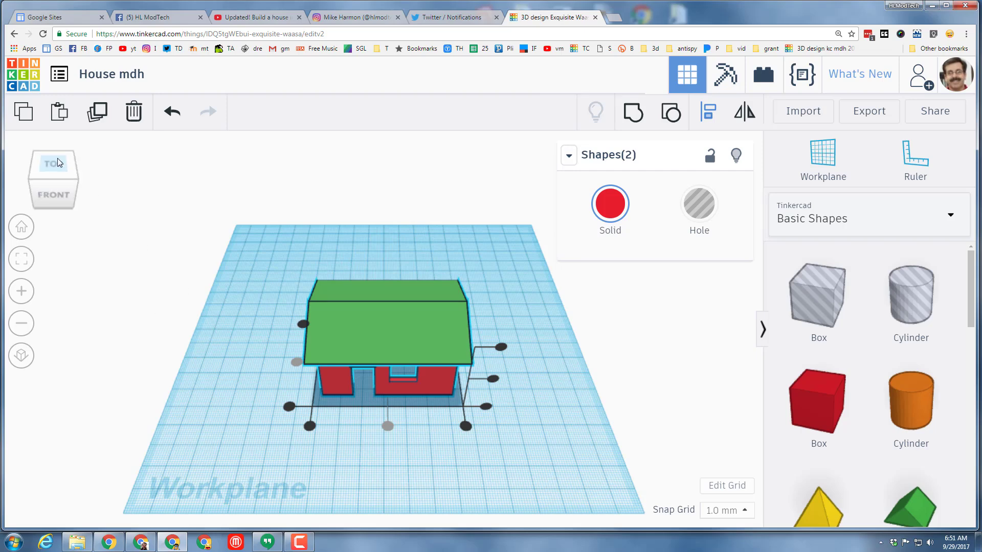
{"action": "left_click", "coordinate": [215, 409]}
Change the solid colour of the house walls from the preset swatches to bright blue.
{"action": "right_click_drag", "start_coordinate": [215, 409], "coordinate": [380, 308]}
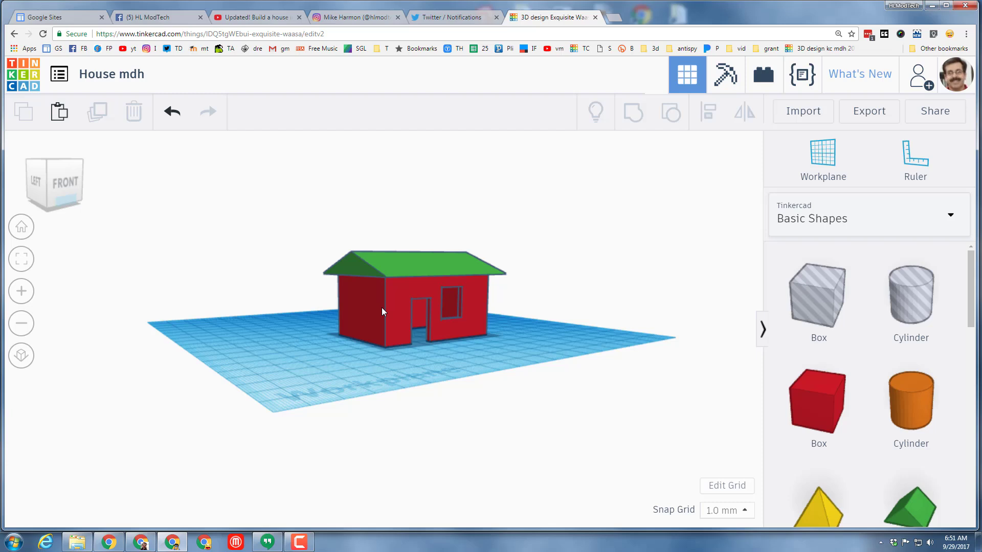
{"action": "left_click", "coordinate": [382, 308]}
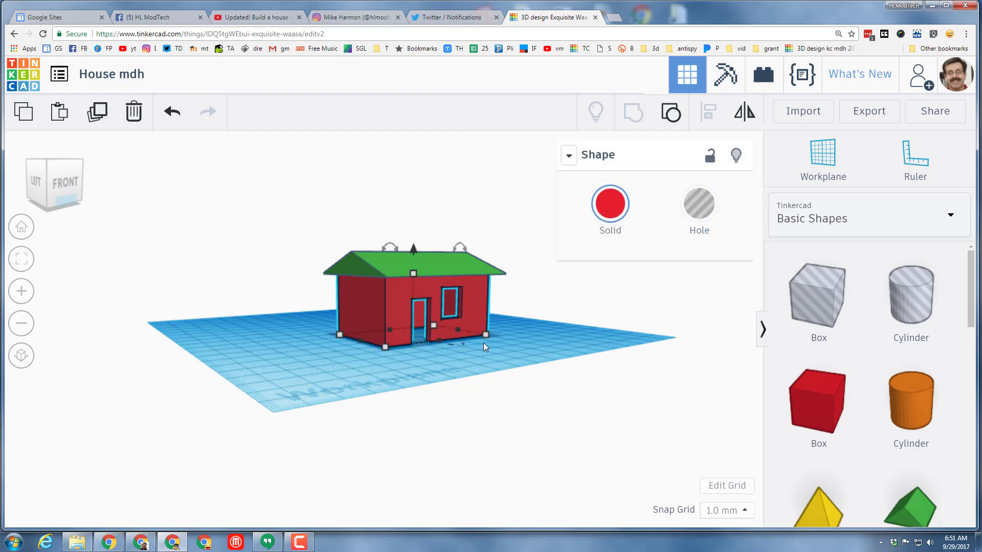
{"action": "left_click", "coordinate": [602, 213]}
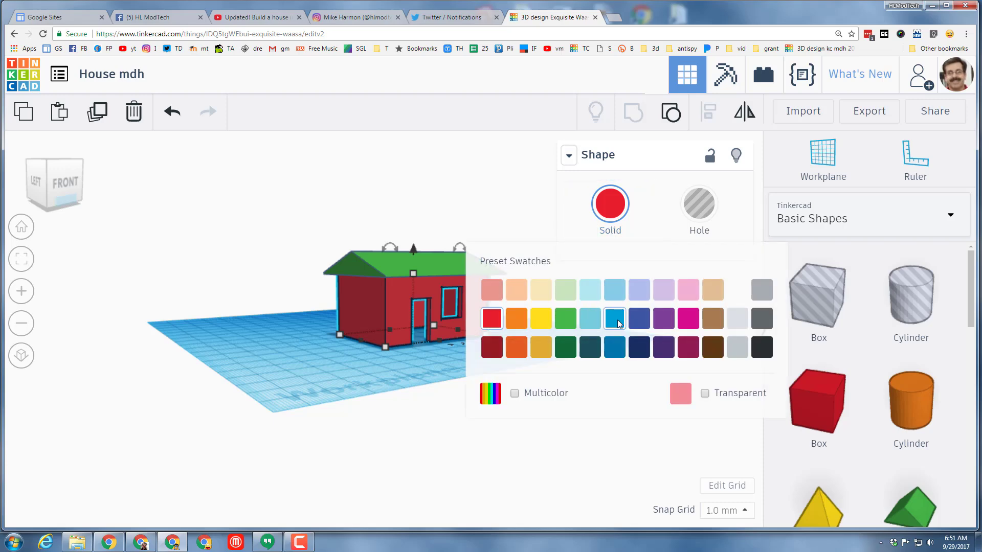
{"action": "left_click", "coordinate": [618, 320]}
{"action": "mouse_move", "coordinate": [463, 366]}
{"action": "right_mouse_down"}
{"action": "mouse_move", "coordinate": [416, 382]}
{"action": "mouse_move", "coordinate": [281, 367]}
{"action": "mouse_move", "coordinate": [475, 383]}
{"action": "mouse_move", "coordinate": [502, 367]}
{"action": "mouse_move", "coordinate": [481, 361]}
{"action": "right_mouse_up"}
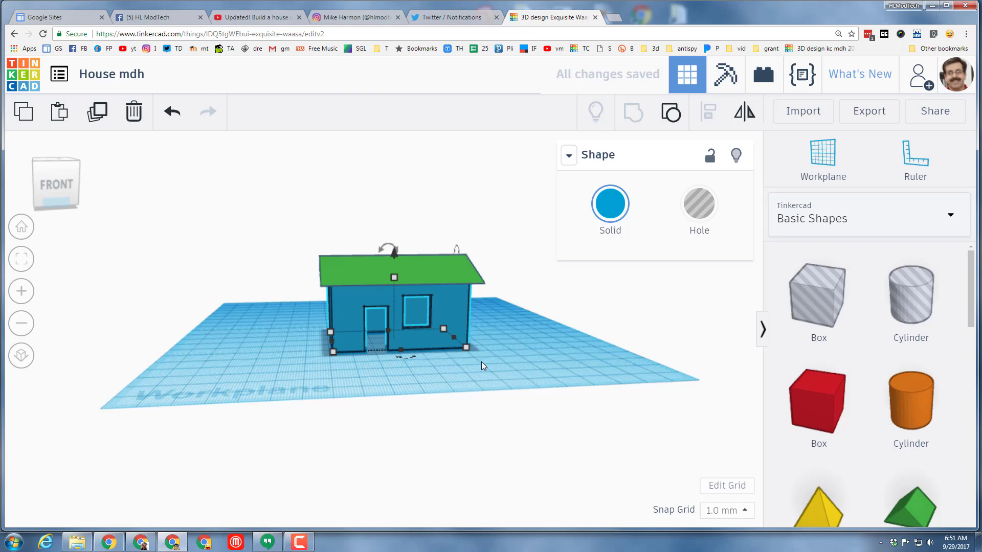